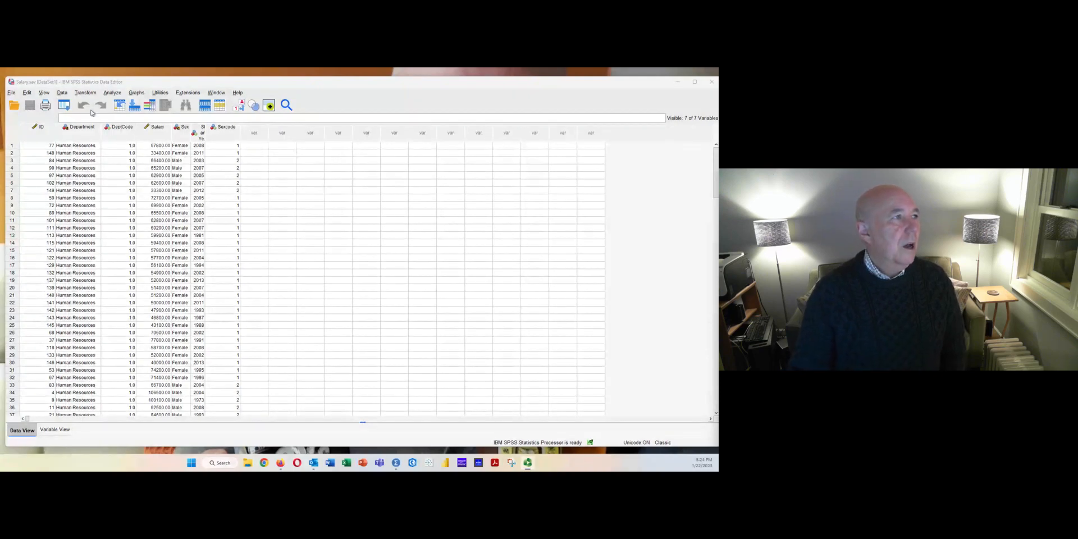
- Set up a univariate general linear model with Annual Salary as the dependent variable and Department as a fixed factor
{"action": "left_click", "coordinate": [116, 93]}
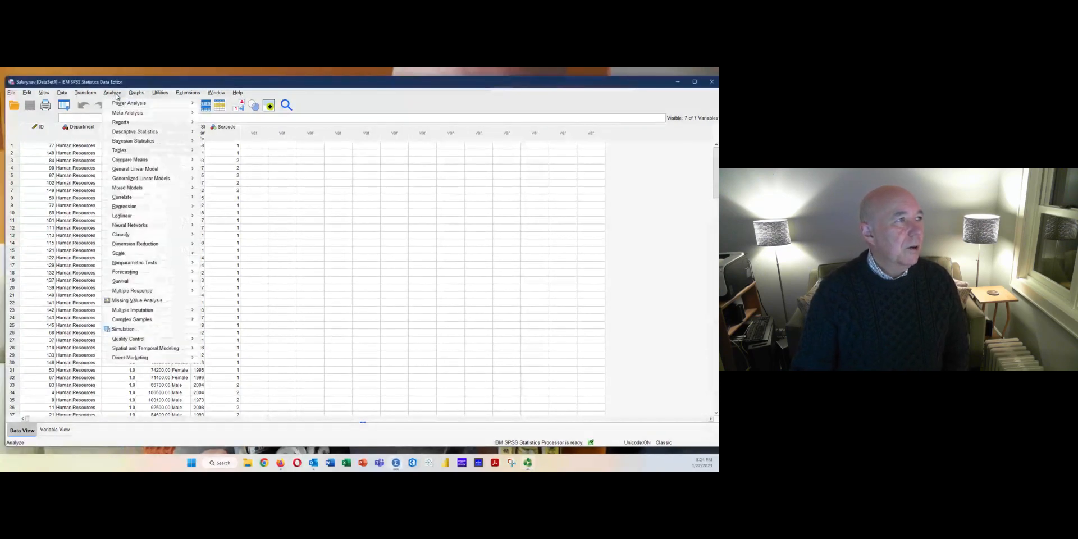
{"action": "mouse_move", "coordinate": [146, 177]}
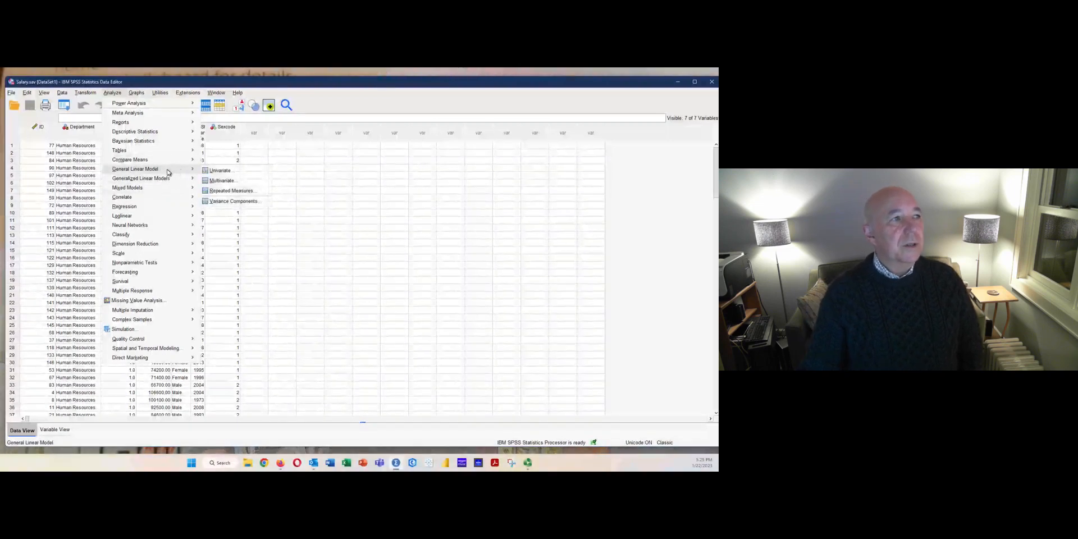
{"action": "left_click", "coordinate": [221, 171]}
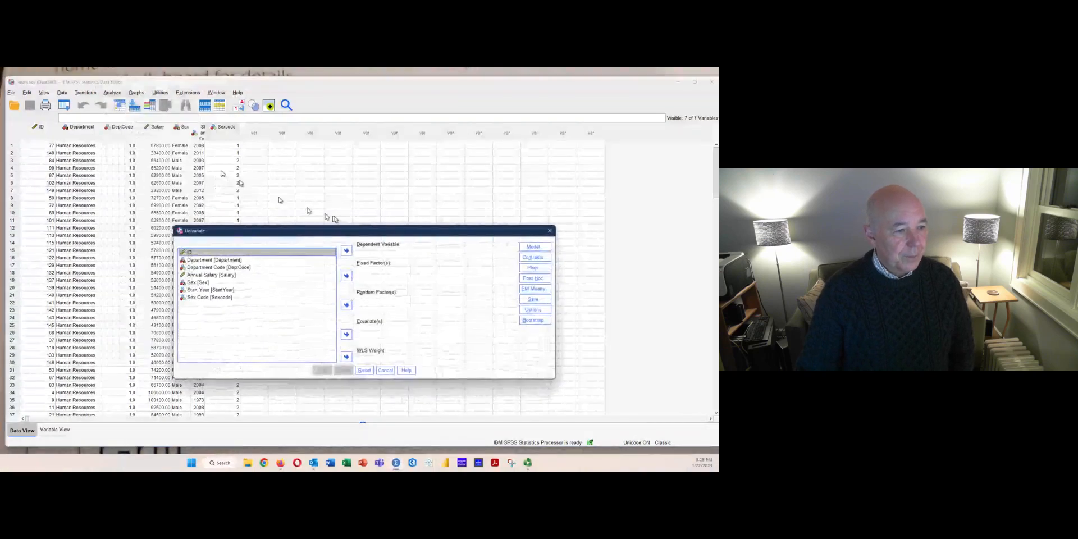
{"action": "left_click_drag", "start_coordinate": [358, 235], "coordinate": [339, 137]}
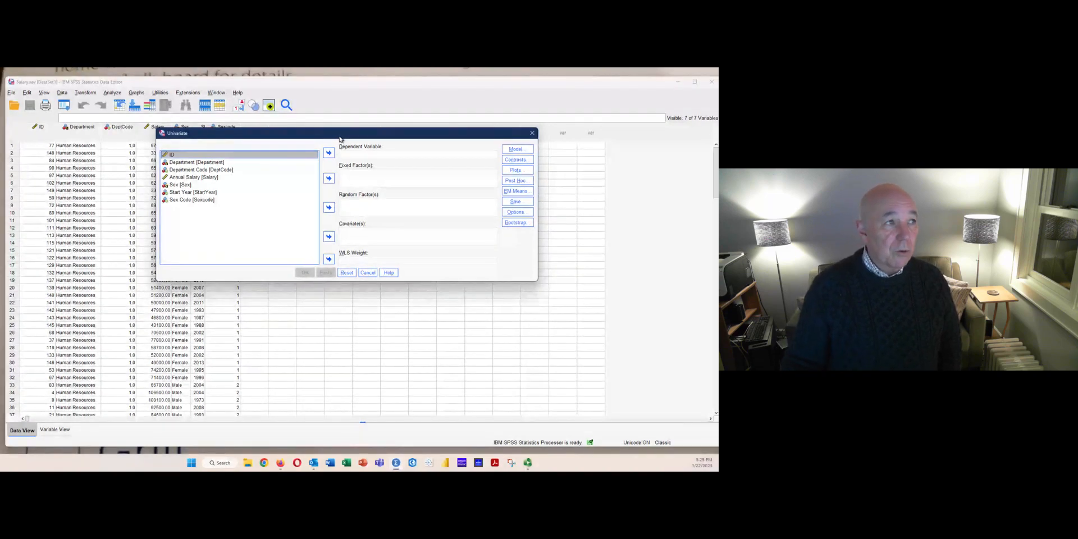
{"action": "left_click", "coordinate": [197, 177]}
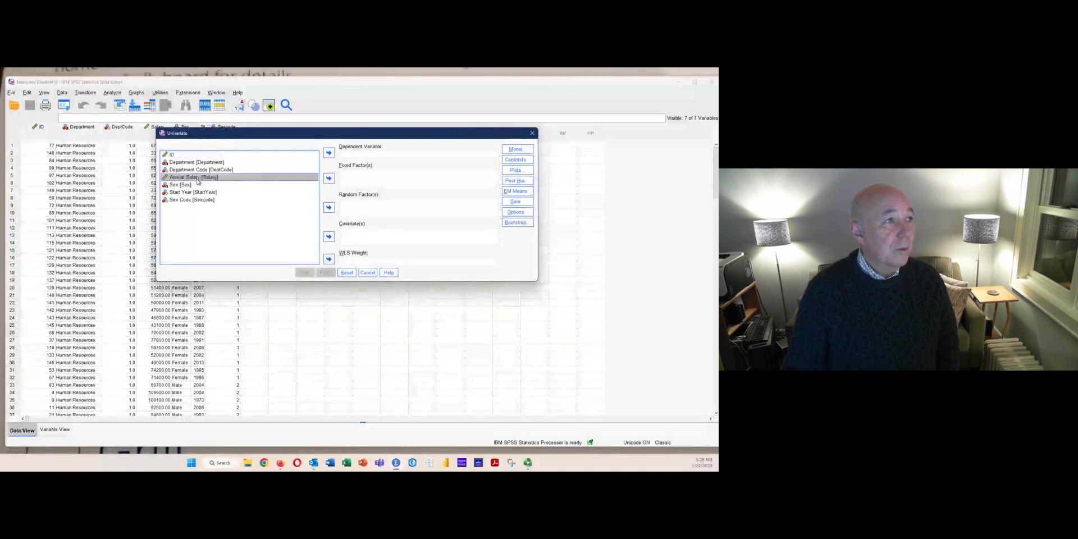
{"action": "left_click", "coordinate": [329, 153]}
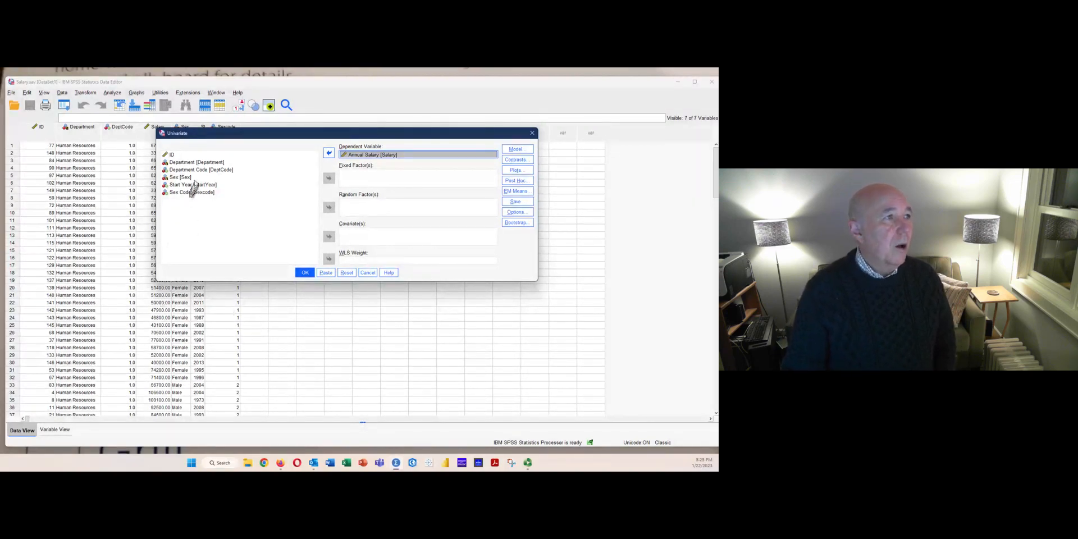
{"action": "left_click", "coordinate": [197, 162]}
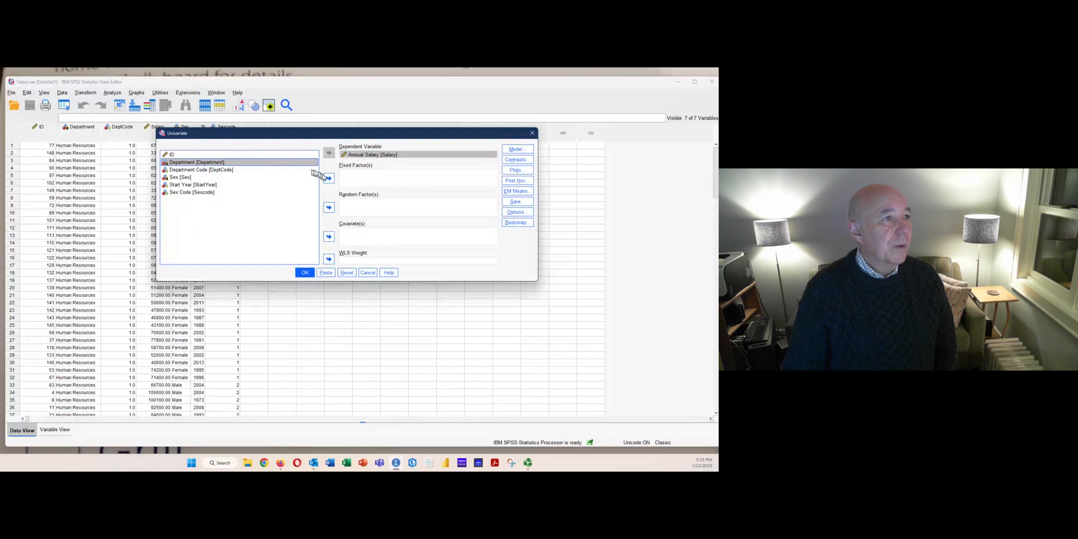
{"action": "left_click", "coordinate": [331, 178]}
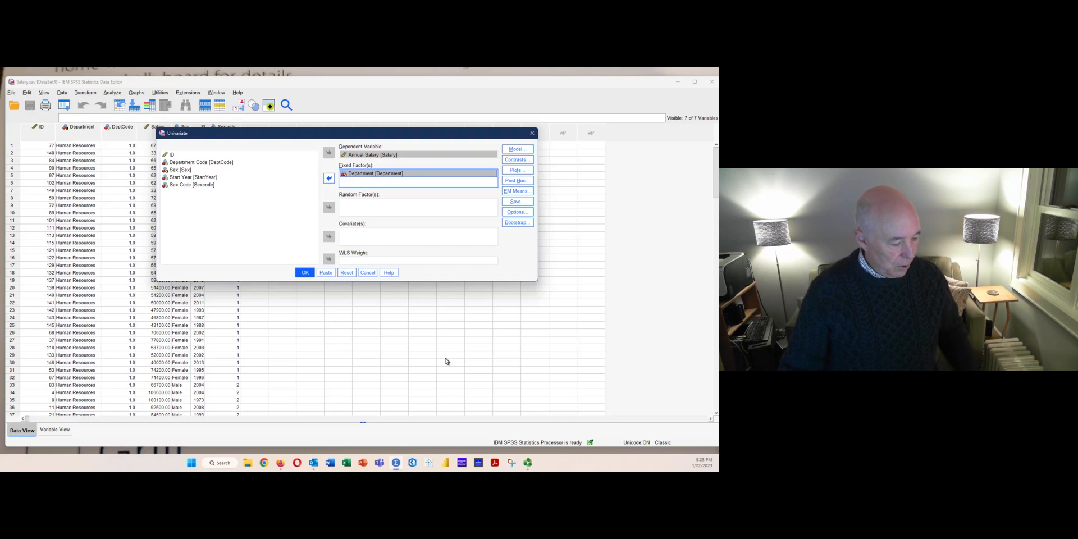
- Add a profile plot with Department on the horizontal axis and include error bars
{"action": "left_click", "coordinate": [517, 170]}
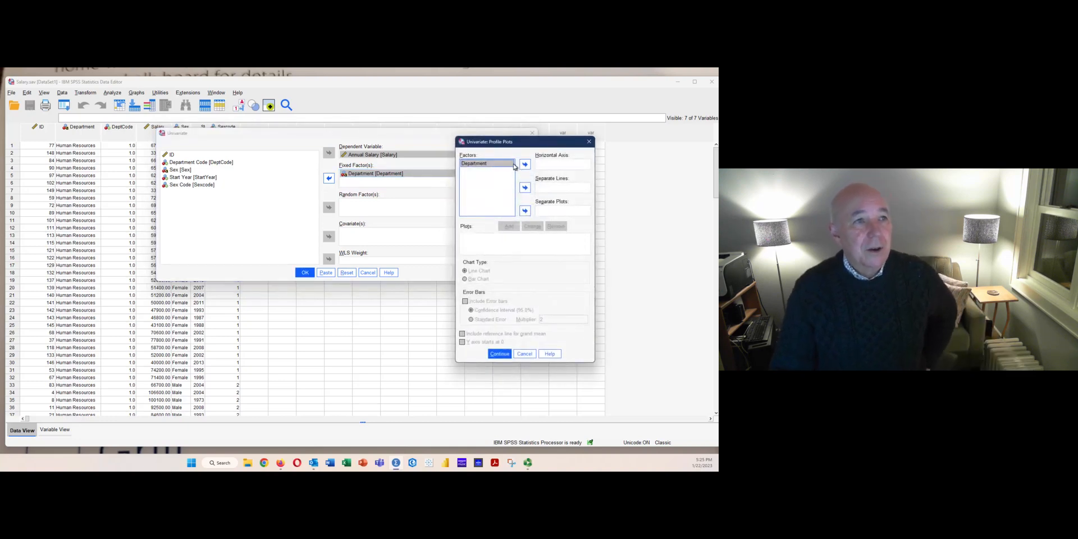
{"action": "left_click", "coordinate": [524, 164]}
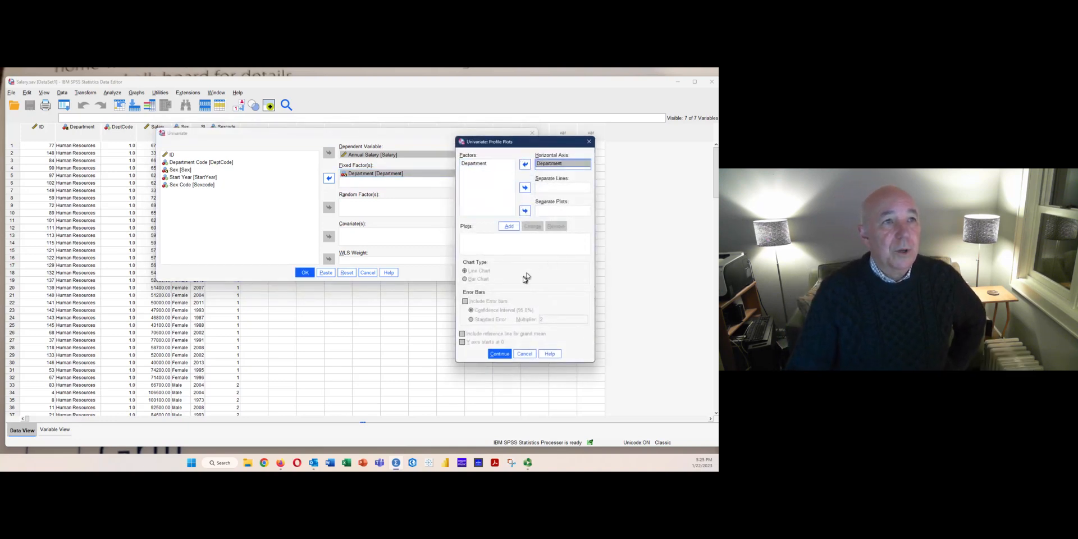
{"action": "left_click", "coordinate": [509, 227]}
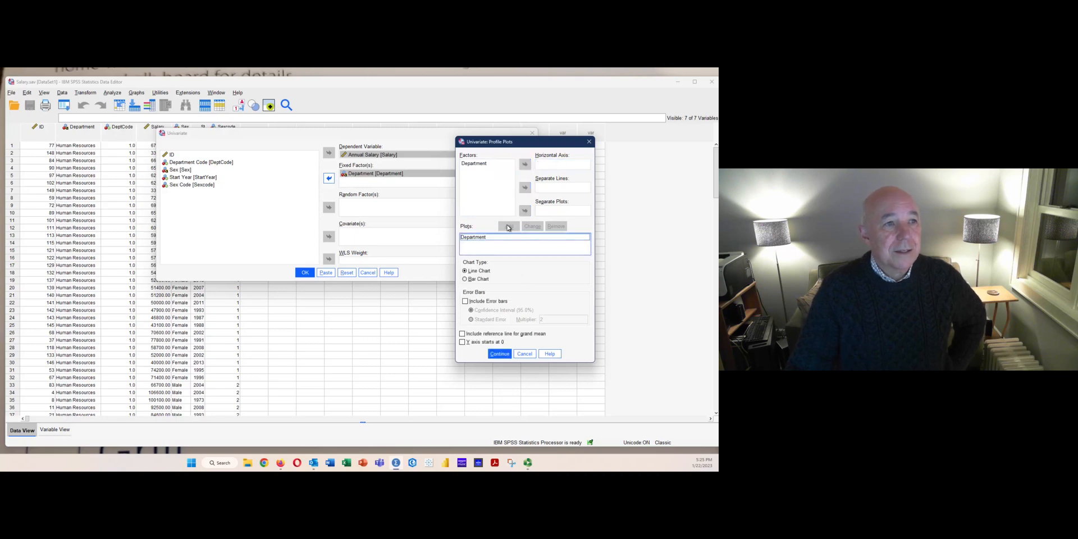
{"action": "left_click", "coordinate": [465, 301]}
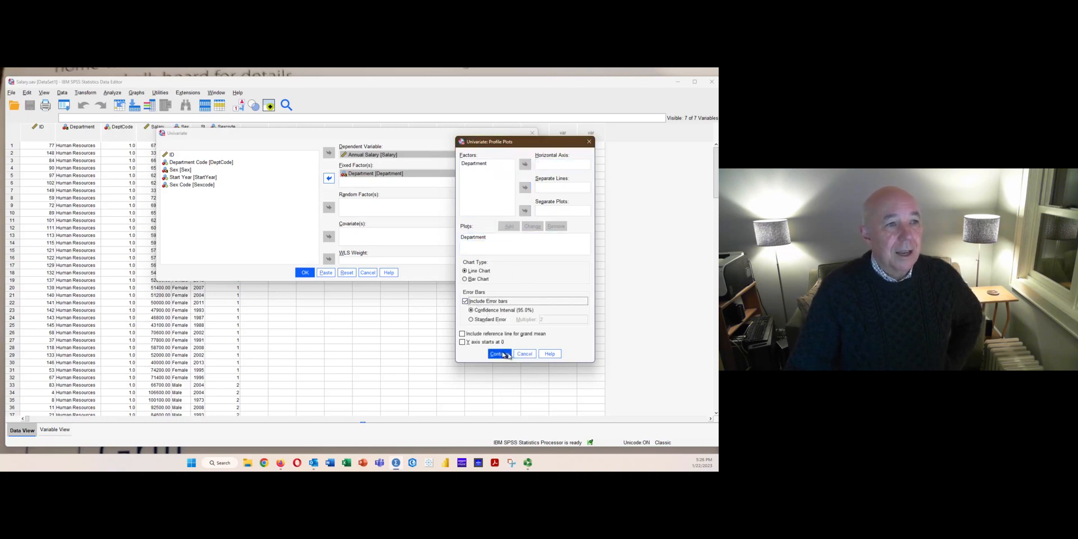
{"action": "left_click", "coordinate": [499, 353]}
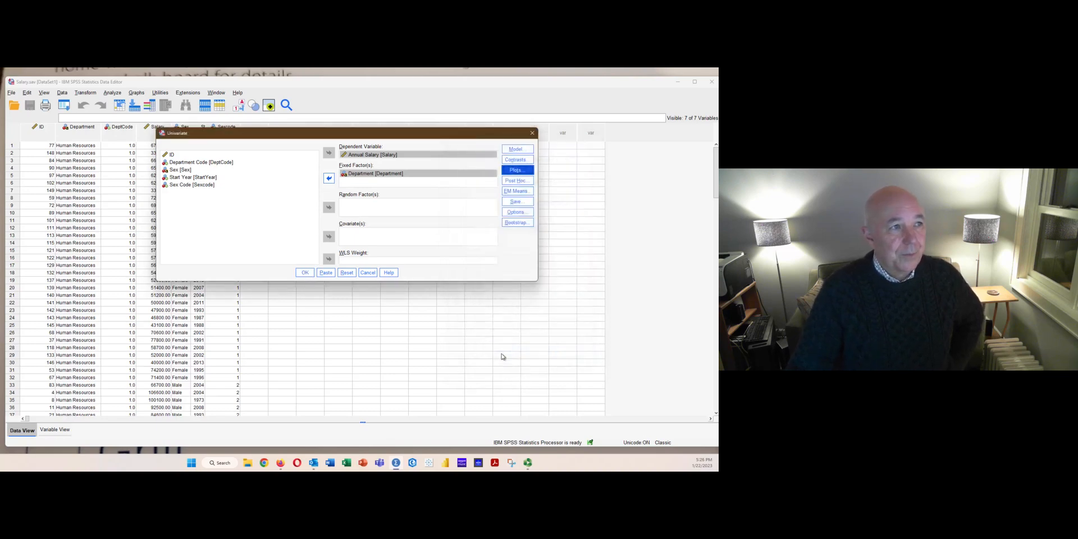
- Select Department as the factor for post hoc multiple comparisons
{"action": "left_click", "coordinate": [516, 181]}
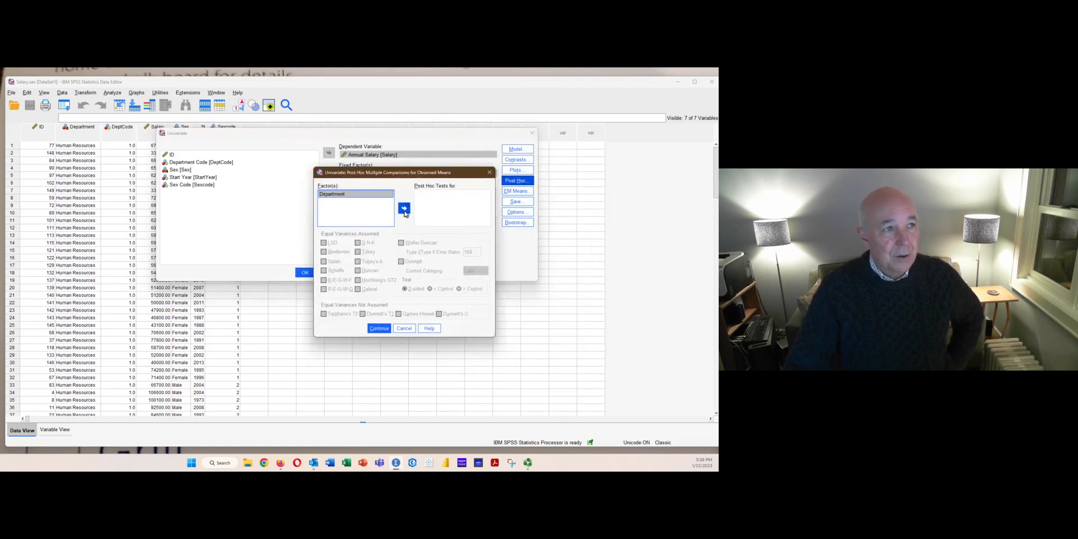
{"action": "left_click", "coordinate": [405, 210]}
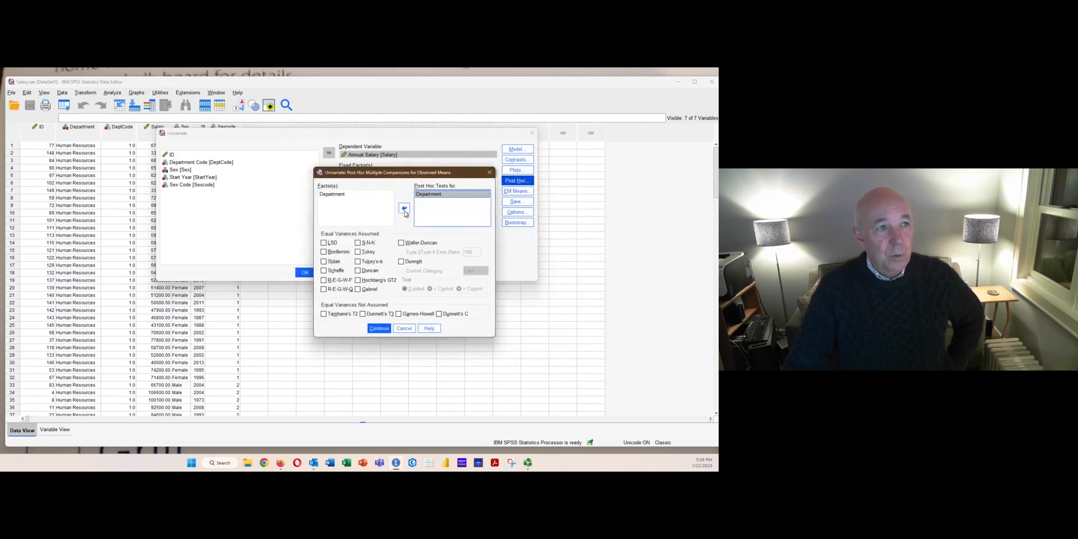
{"action": "left_click", "coordinate": [324, 244]}
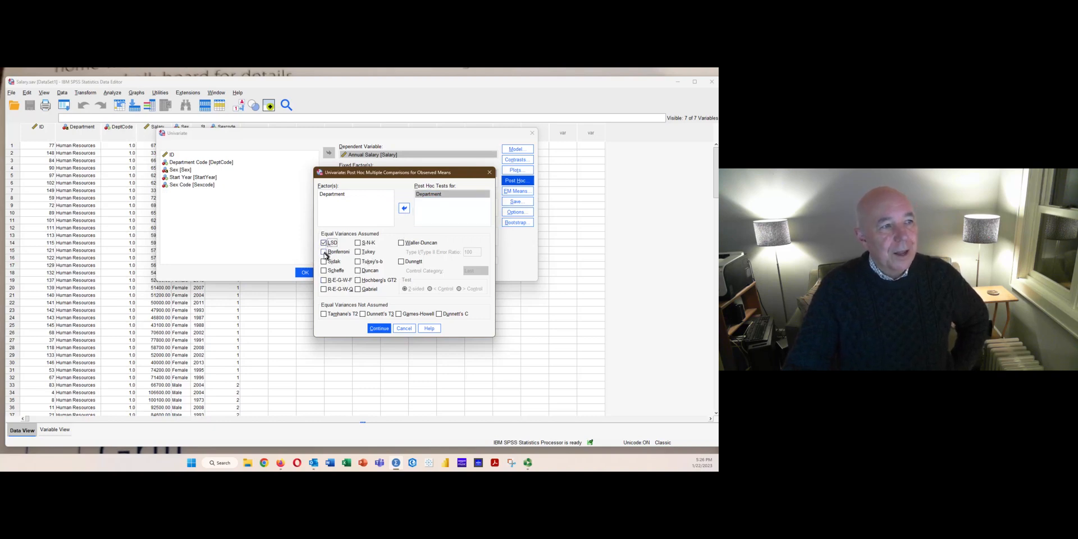
{"action": "left_click", "coordinate": [324, 253]}
{"action": "left_click", "coordinate": [358, 252]}
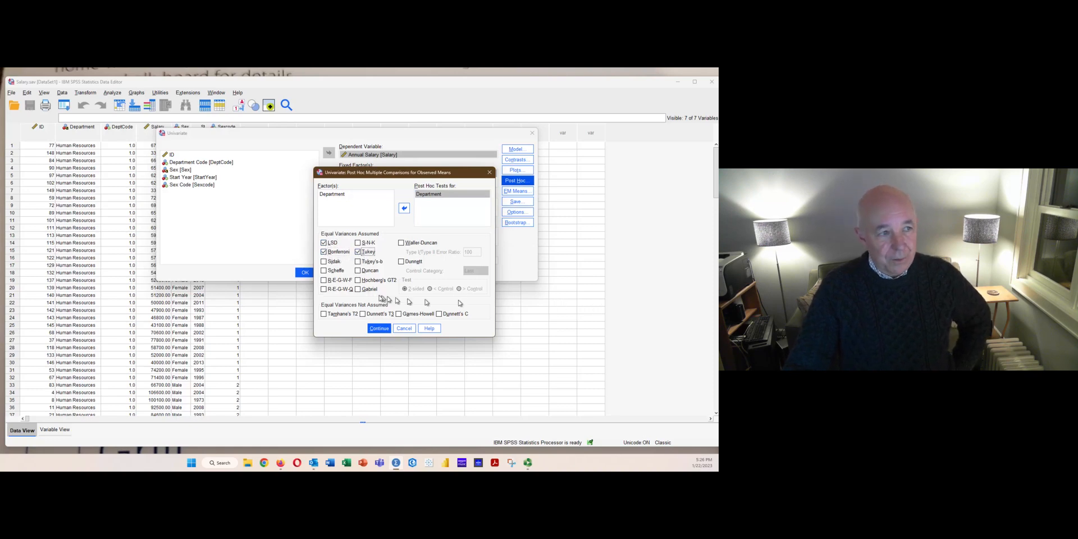
{"action": "left_click", "coordinate": [324, 252]}
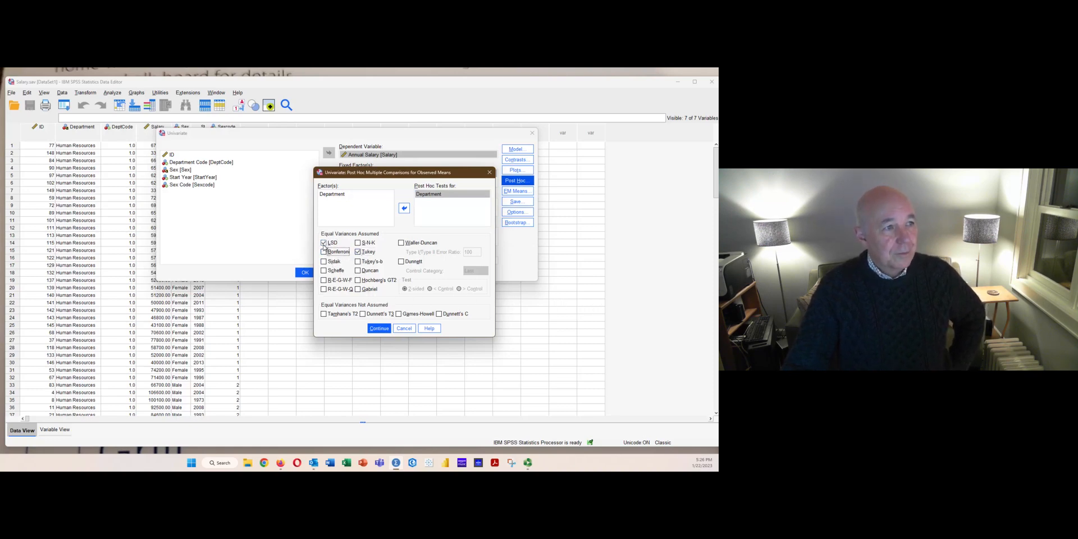
{"action": "left_click", "coordinate": [324, 244]}
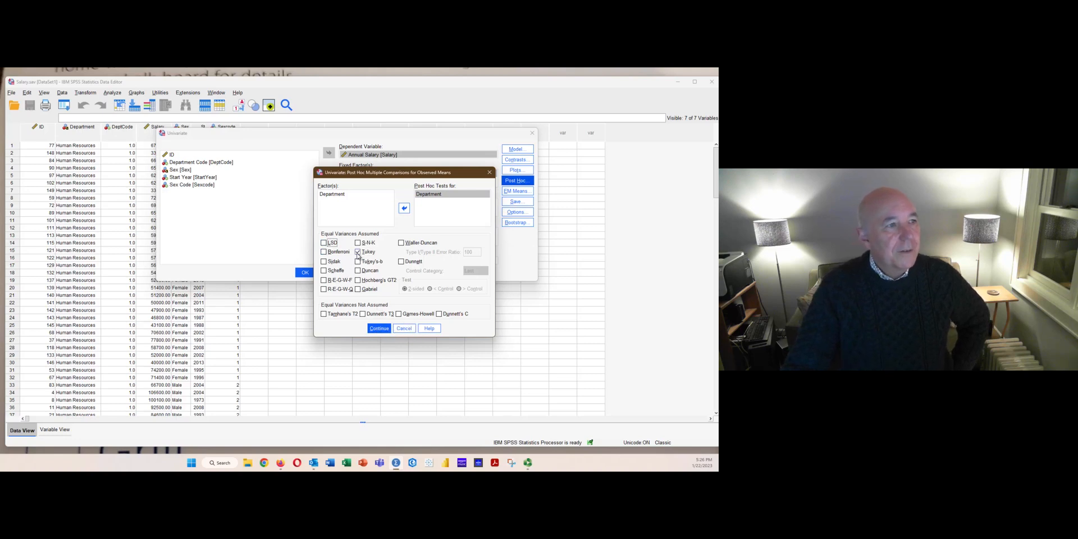
{"action": "left_click", "coordinate": [357, 254]}
- Choose the Bonferroni test for the Department comparisons and accept the post hoc settings
{"action": "left_click", "coordinate": [331, 254]}
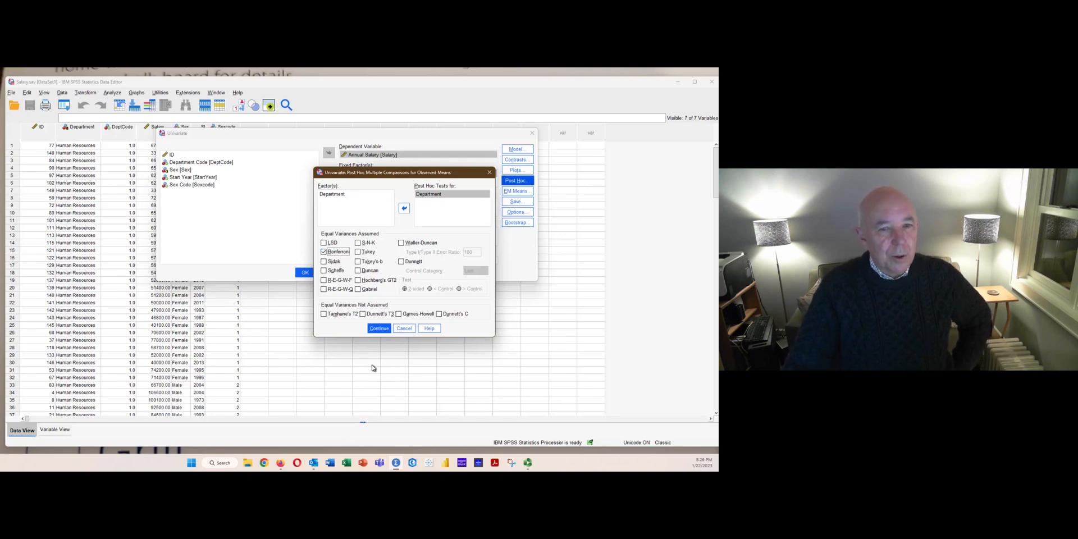
{"action": "left_click", "coordinate": [378, 329]}
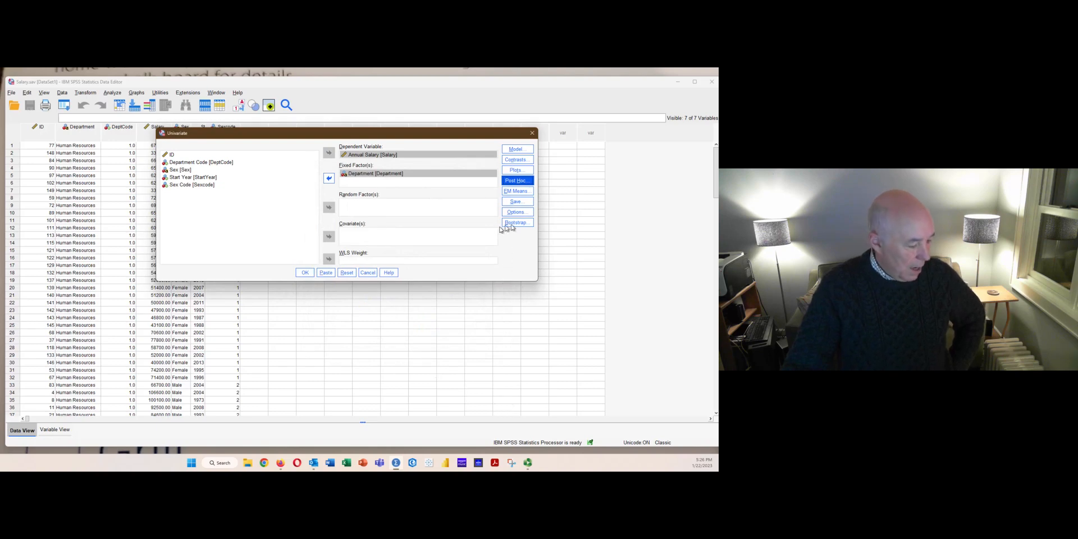
- Include descriptive statistics, estimates of effect size and observed power in the output, and run the univariate analysis
{"action": "left_click", "coordinate": [517, 216]}
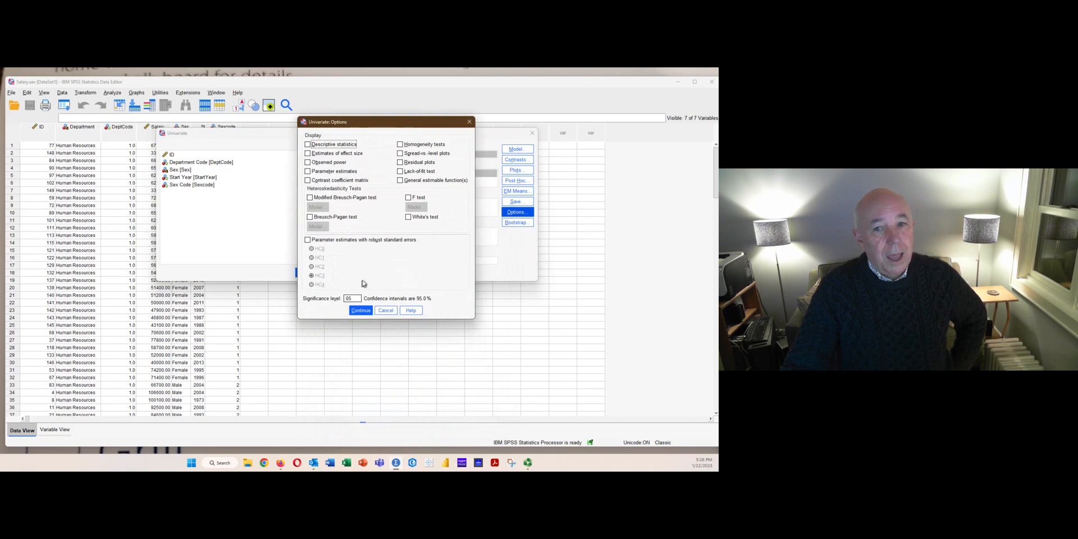
{"action": "left_click", "coordinate": [307, 144]}
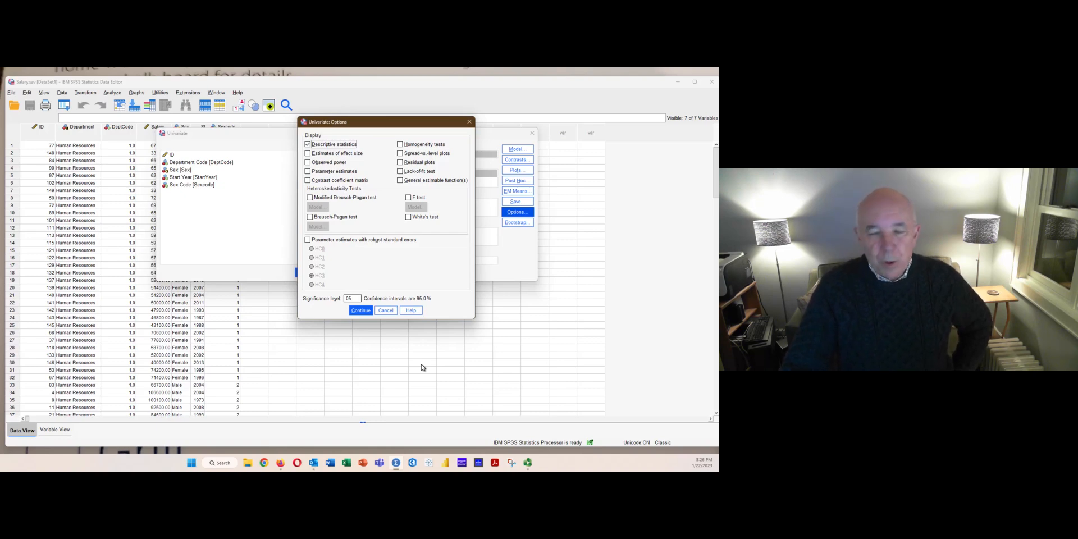
{"action": "left_click", "coordinate": [307, 154]}
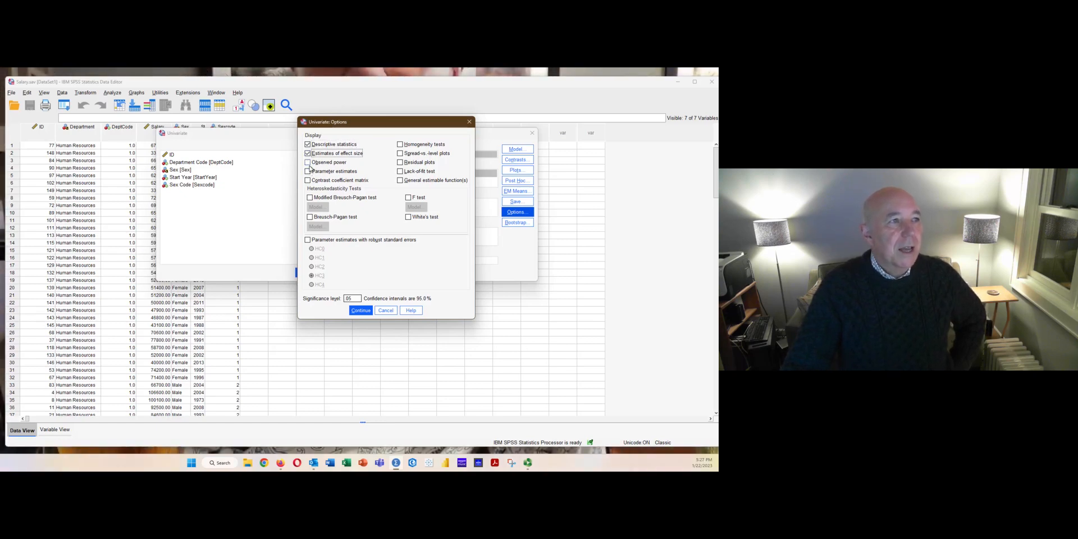
{"action": "left_click", "coordinate": [308, 162]}
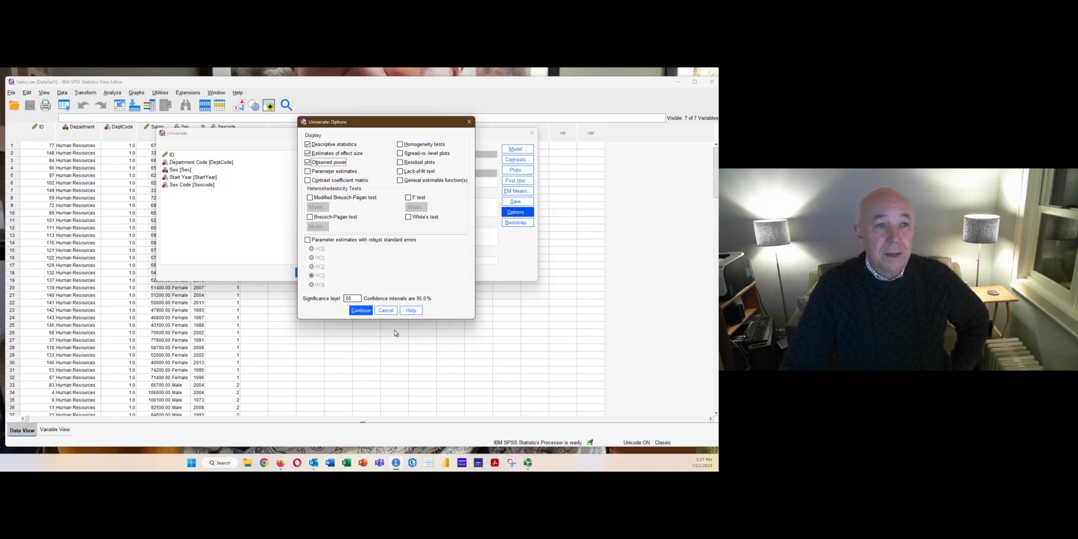
{"action": "left_click", "coordinate": [362, 312]}
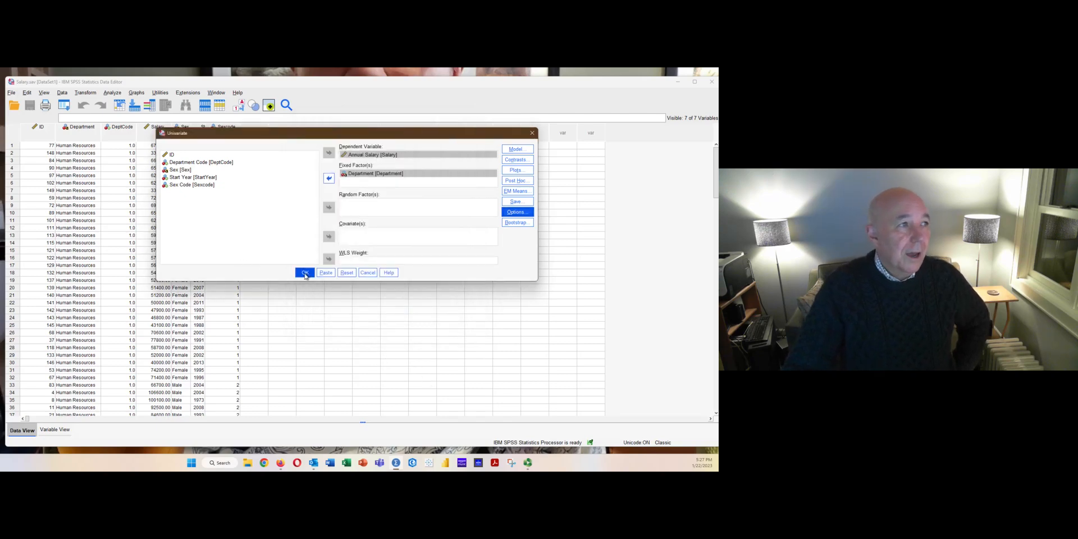
{"action": "left_click", "coordinate": [304, 274]}
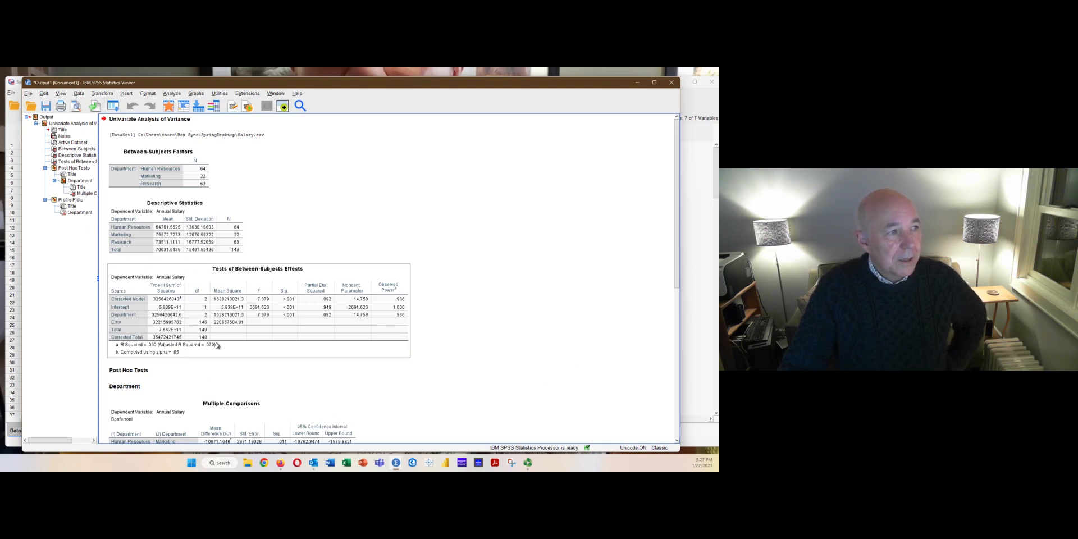
- Examine the between-subjects effects, Bonferroni comparisons and profile plot of Annual Salary, and return to the Salary.sav data
{"action": "scroll", "coordinate": [218, 344], "scroll_direction": "down", "scroll_amount": 8}
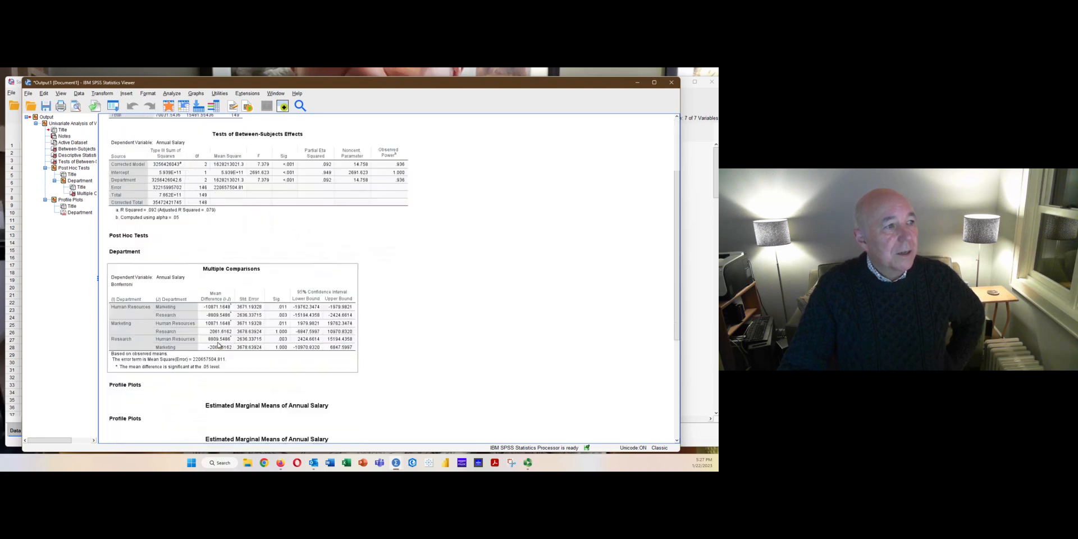
{"action": "scroll", "coordinate": [218, 345], "scroll_direction": "down", "scroll_amount": 2}
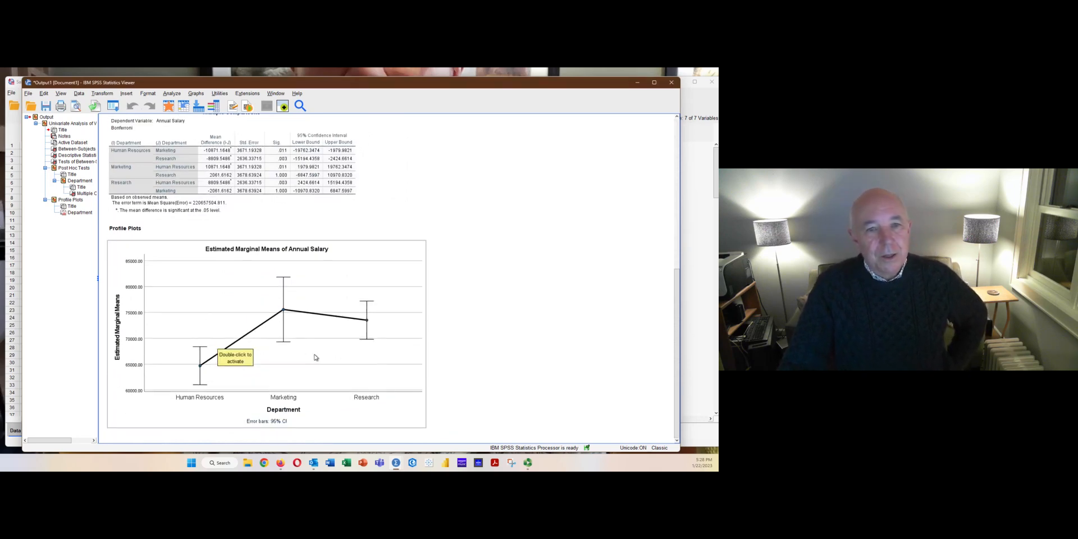
{"action": "scroll", "coordinate": [258, 280], "scroll_direction": "up", "scroll_amount": 2}
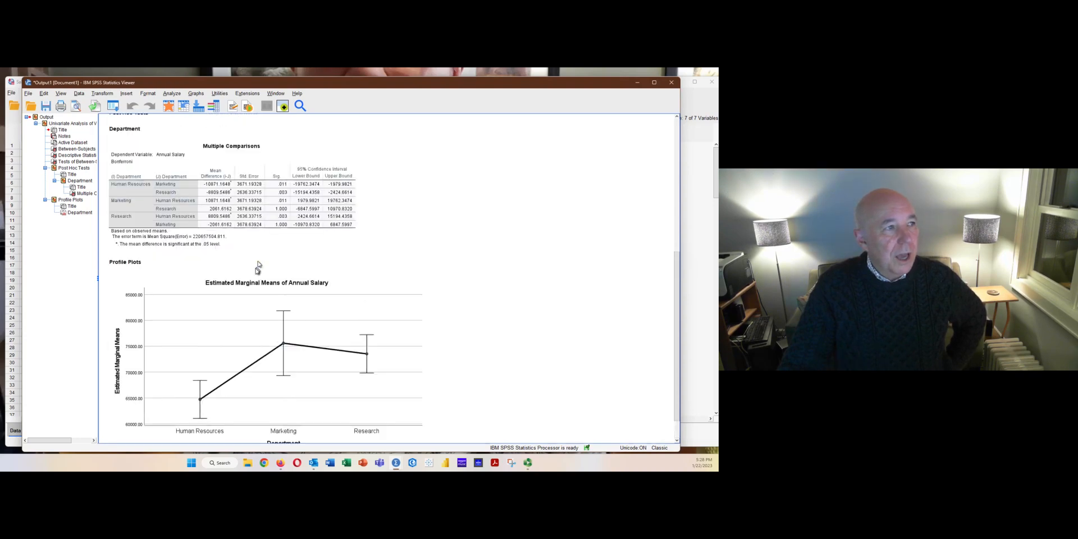
{"action": "scroll", "coordinate": [235, 297], "scroll_direction": "down", "scroll_amount": 1}
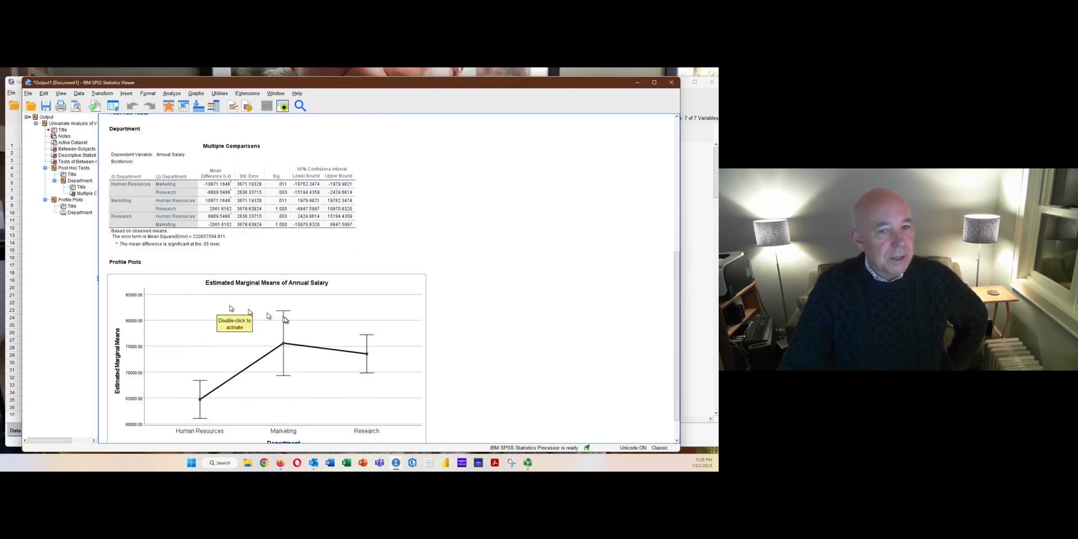
{"action": "scroll", "coordinate": [227, 330], "scroll_direction": "down", "scroll_amount": 1}
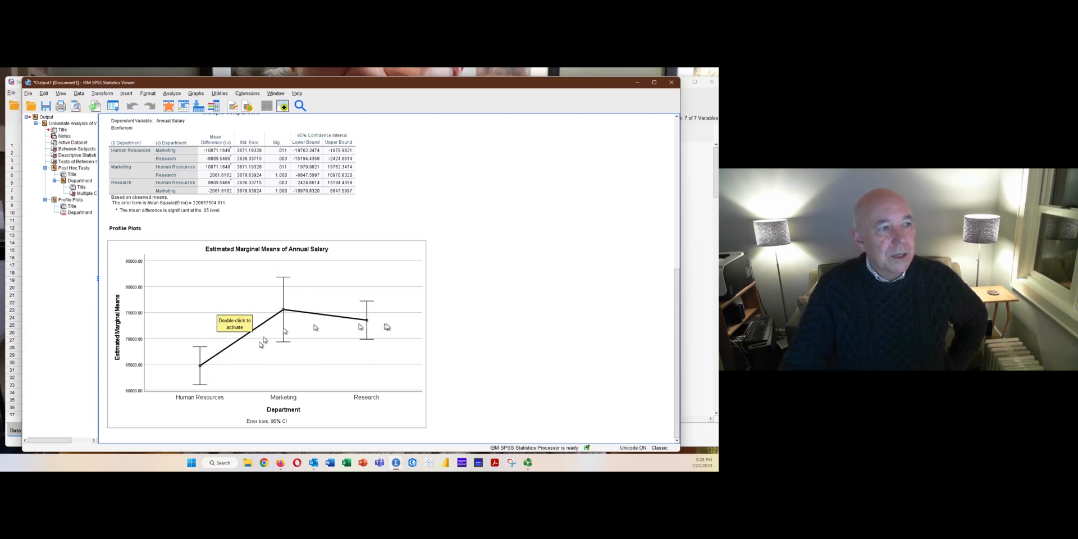
{"action": "scroll", "coordinate": [271, 381], "scroll_direction": "up", "scroll_amount": 8}
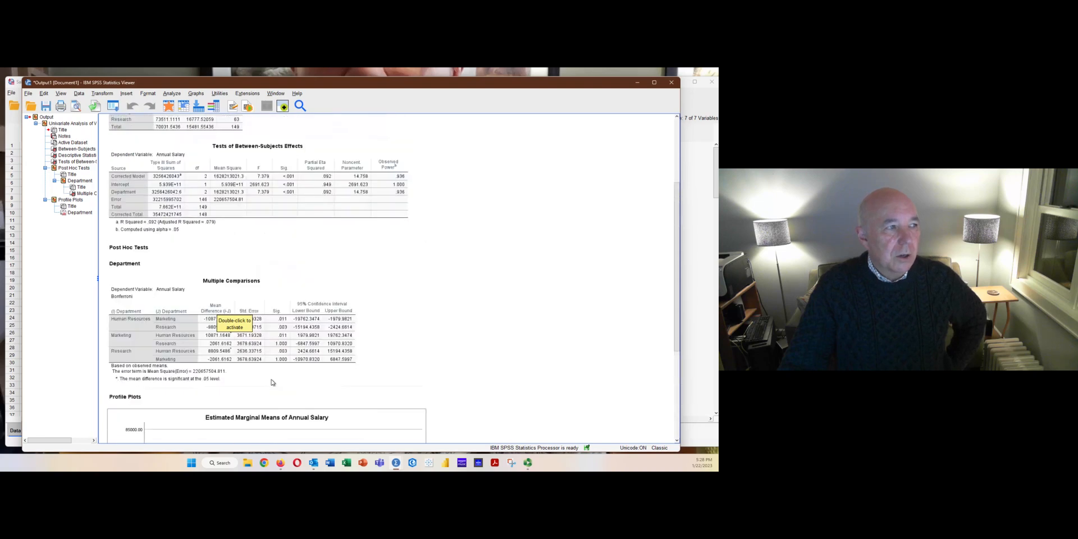
{"action": "scroll", "coordinate": [272, 382], "scroll_direction": "up", "scroll_amount": 1}
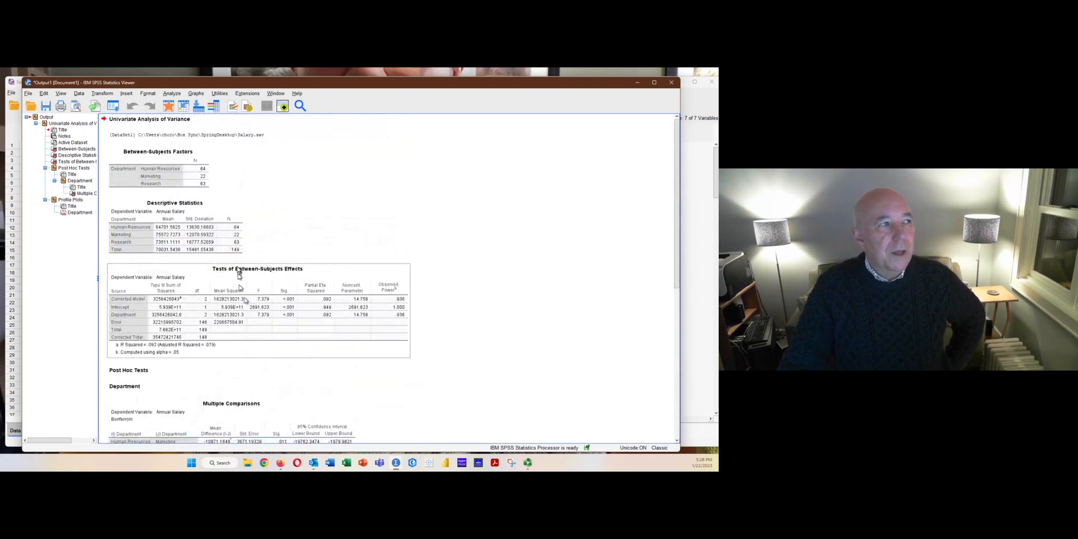
{"action": "left_click", "coordinate": [694, 102]}
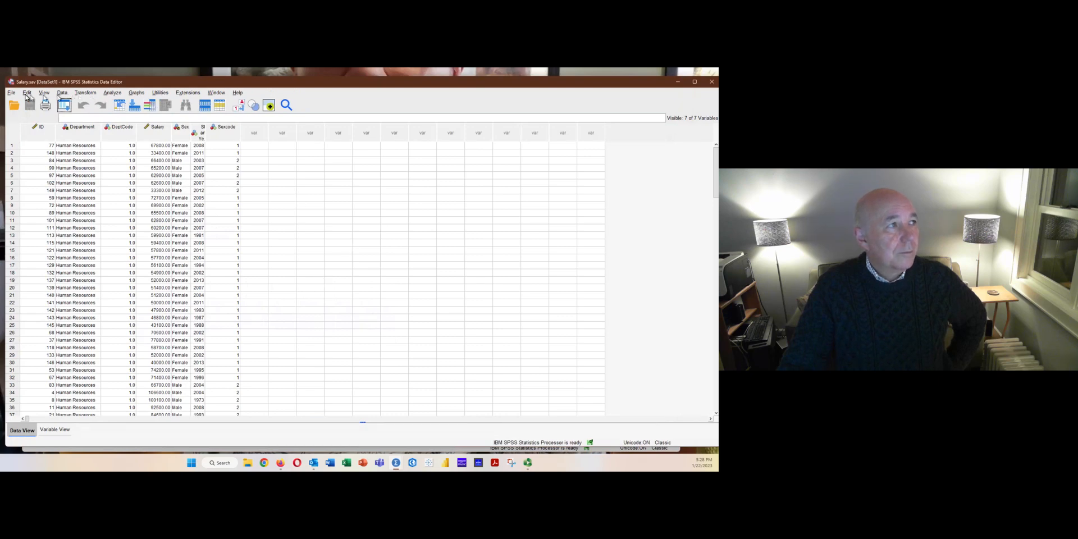
- Set up another univariate general linear model of Annual Salary, adding Sex as a second fixed factor alongside Department
{"action": "left_click", "coordinate": [111, 94]}
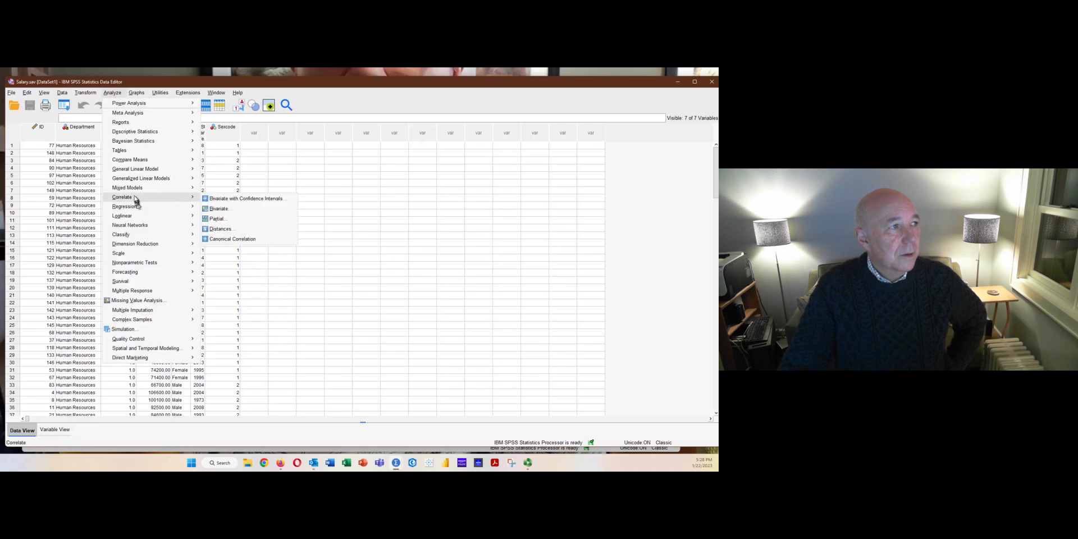
{"action": "mouse_move", "coordinate": [130, 188]}
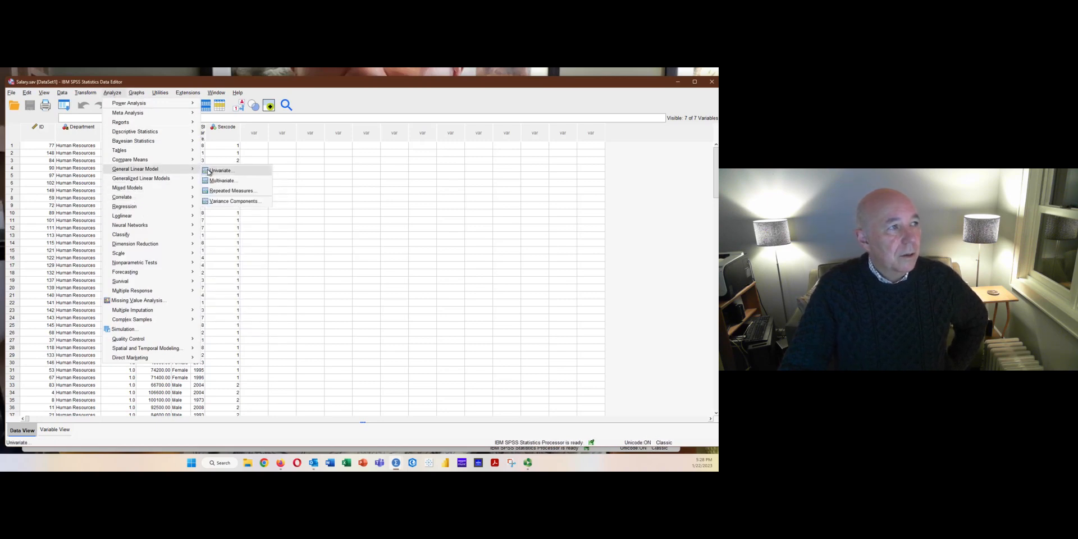
{"action": "left_click", "coordinate": [219, 171]}
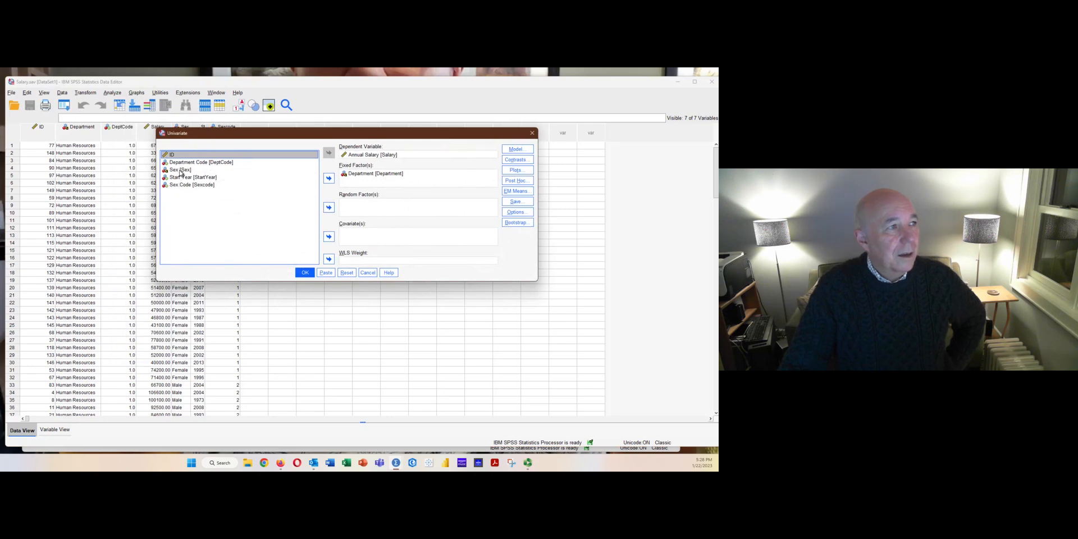
{"action": "left_click", "coordinate": [180, 170]}
{"action": "left_click", "coordinate": [329, 178]}
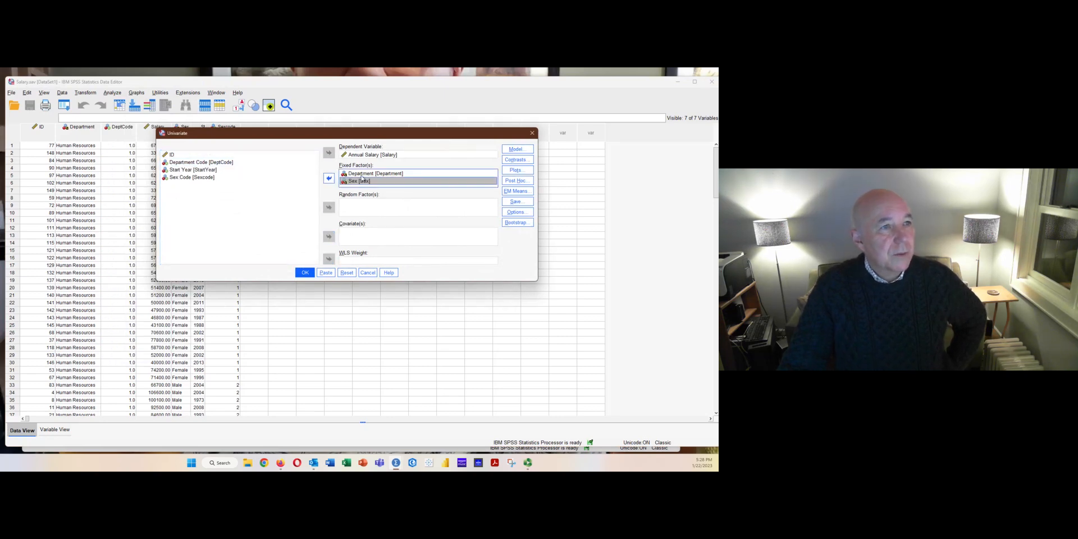
- Add a profile plot with Sex on the horizontal axis to the plot list
{"action": "left_click", "coordinate": [515, 170]}
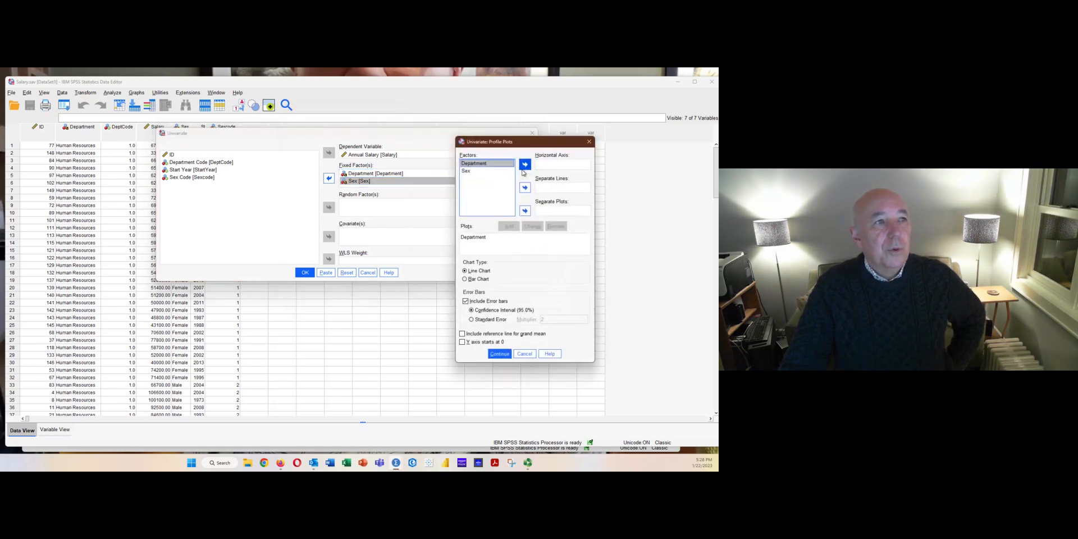
{"action": "left_click", "coordinate": [465, 170]}
{"action": "left_click", "coordinate": [524, 164]}
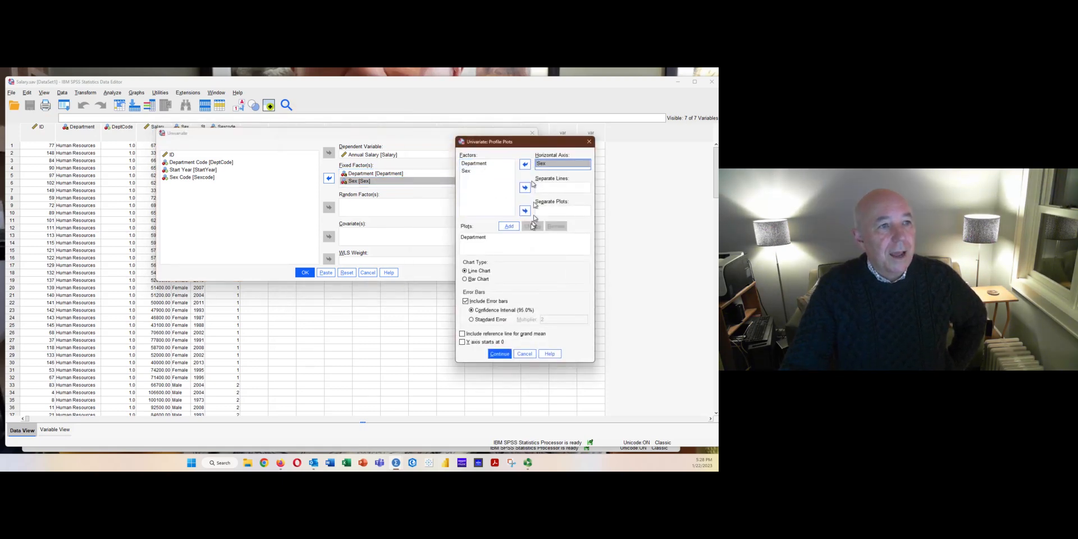
{"action": "left_click", "coordinate": [509, 225]}
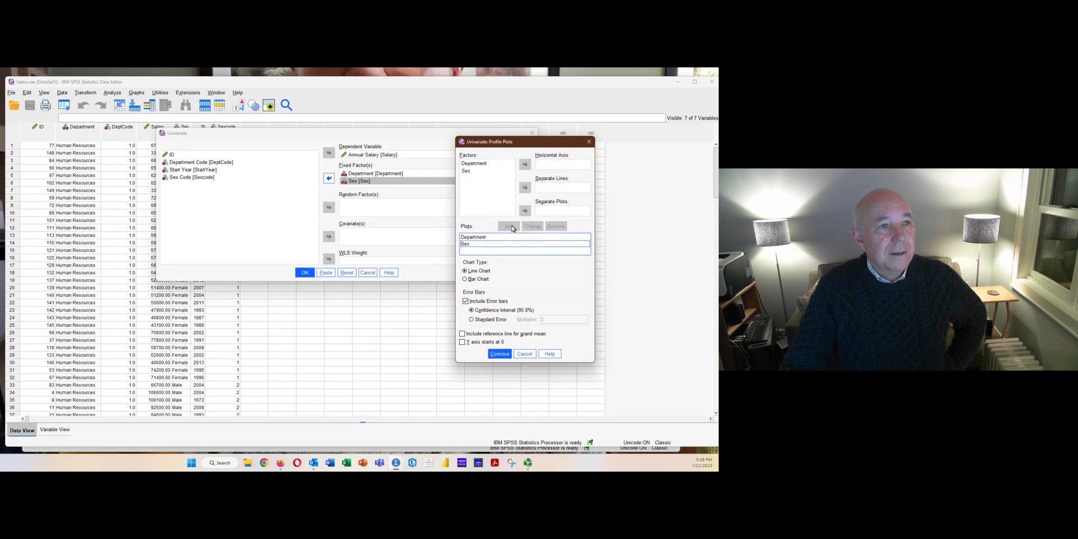
- Add a Department*Sex profile plot with Department on the horizontal axis and Sex as separate lines, and accept the plot settings
{"action": "left_click", "coordinate": [474, 163]}
{"action": "left_click", "coordinate": [525, 164]}
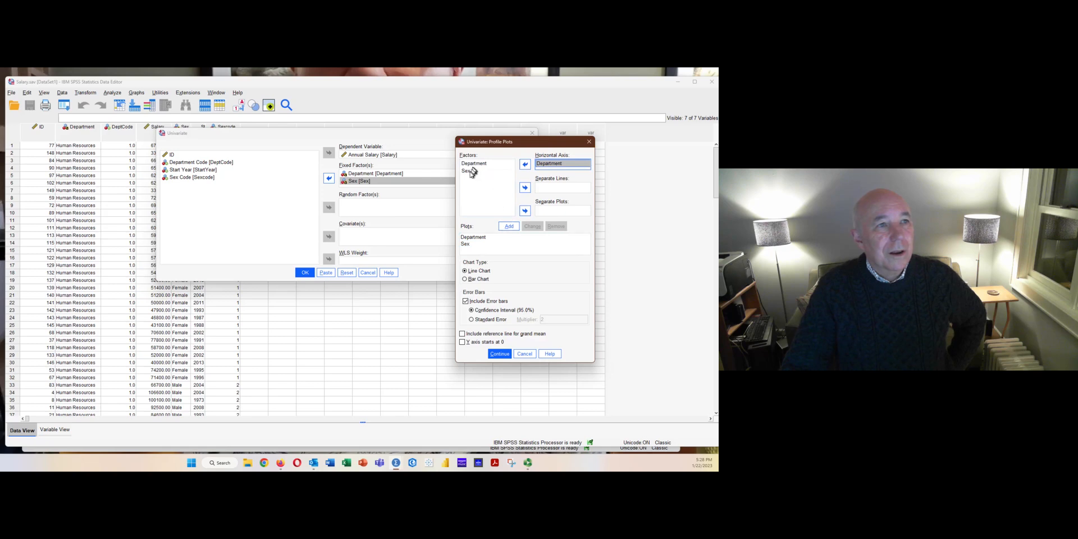
{"action": "left_click", "coordinate": [467, 171]}
{"action": "left_click", "coordinate": [525, 187]}
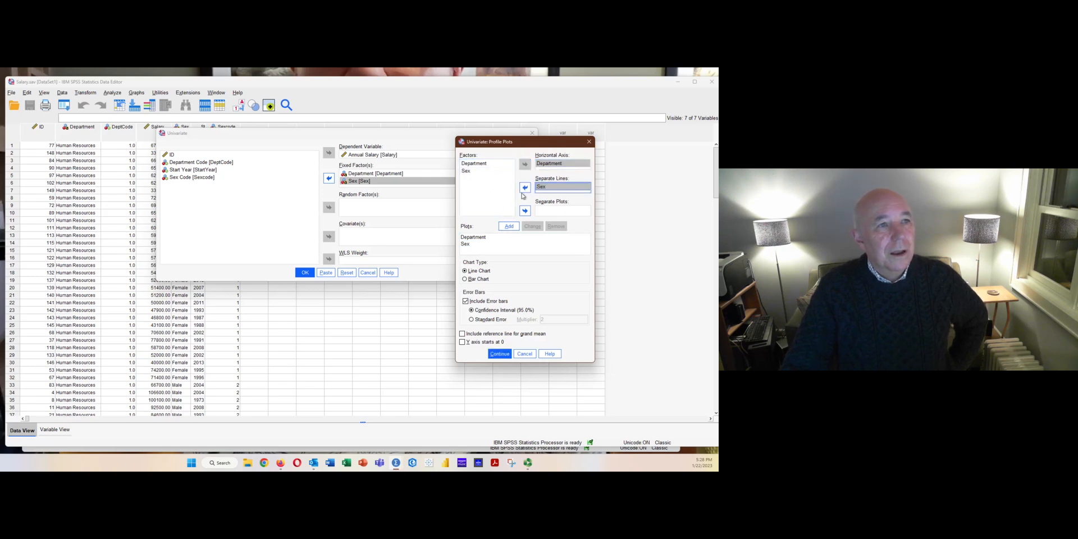
{"action": "left_click", "coordinate": [508, 227]}
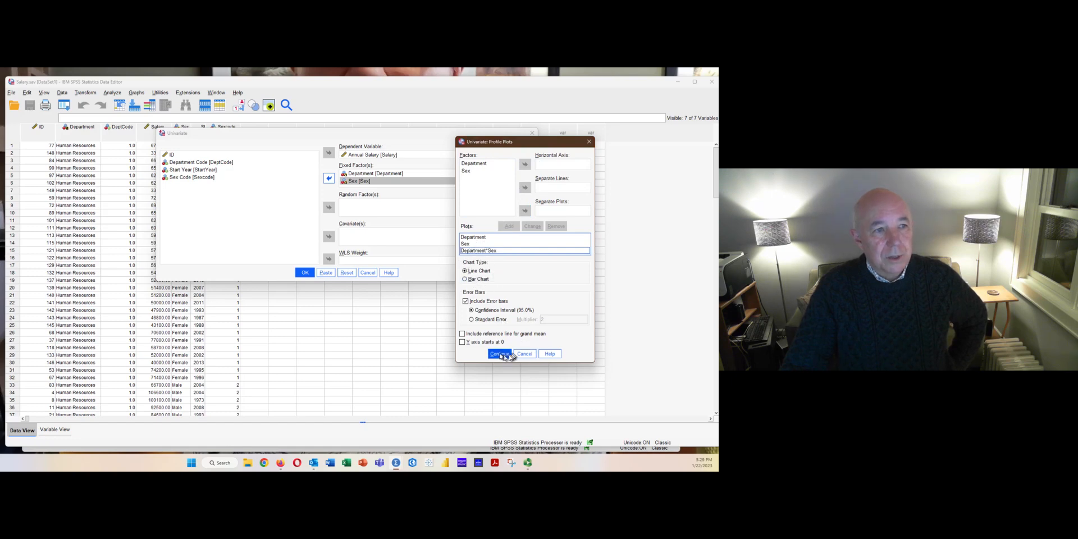
{"action": "left_click", "coordinate": [499, 355]}
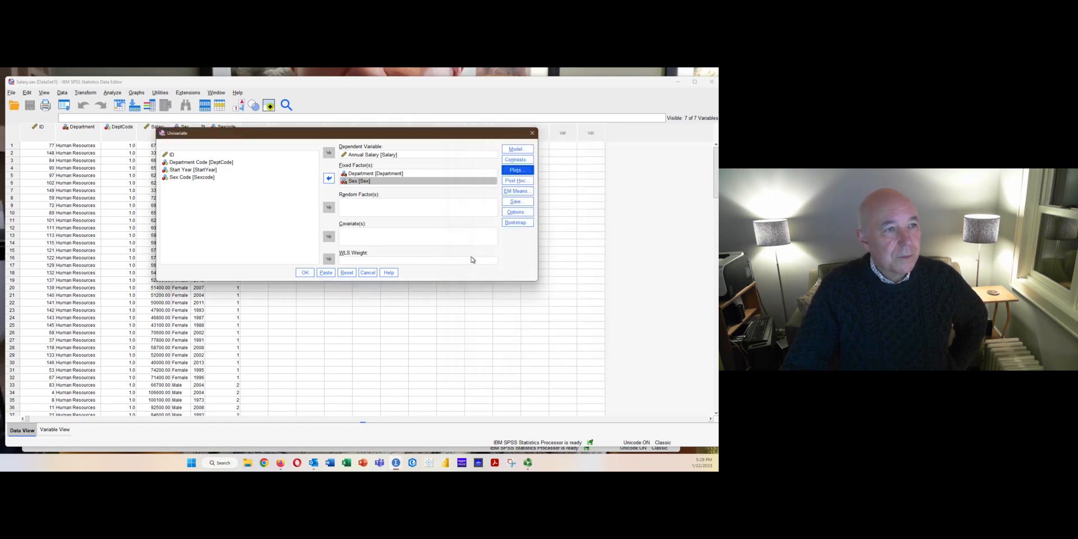
- Add Sex to the factors for the Bonferroni post hoc tests and accept the settings
{"action": "left_click", "coordinate": [515, 180]}
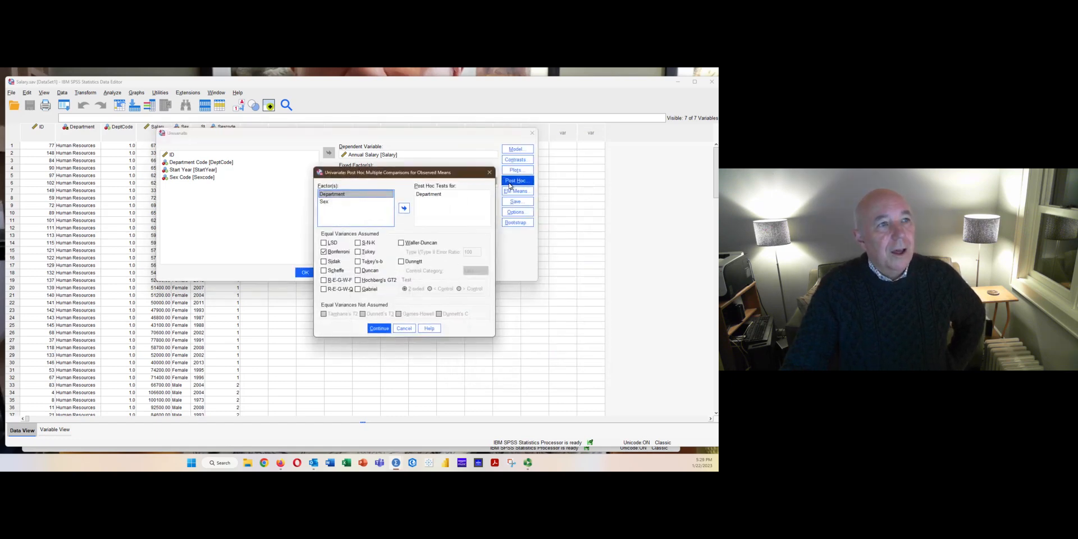
{"action": "left_click", "coordinate": [325, 204]}
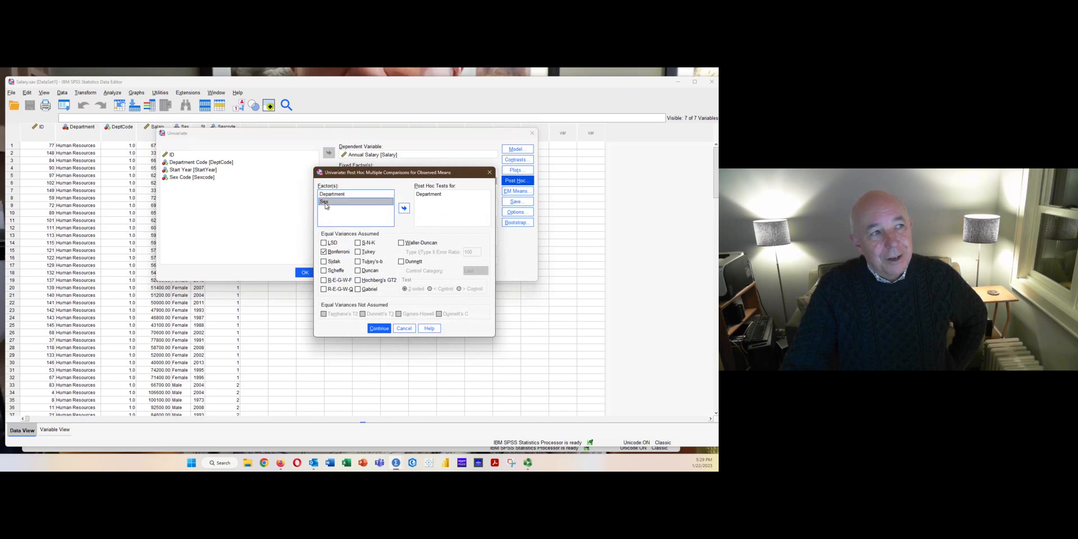
{"action": "left_click", "coordinate": [404, 208]}
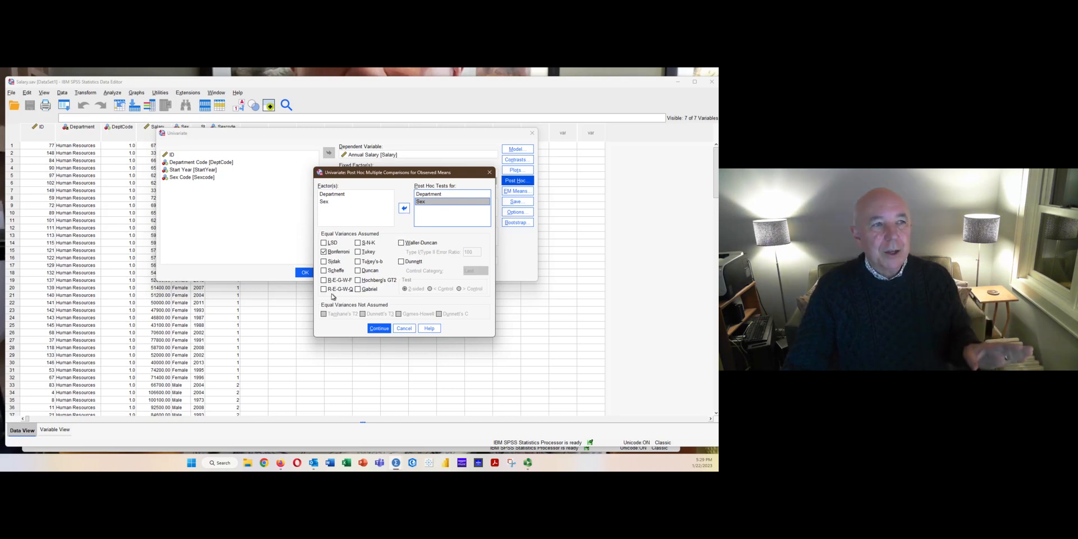
{"action": "left_click", "coordinate": [379, 329]}
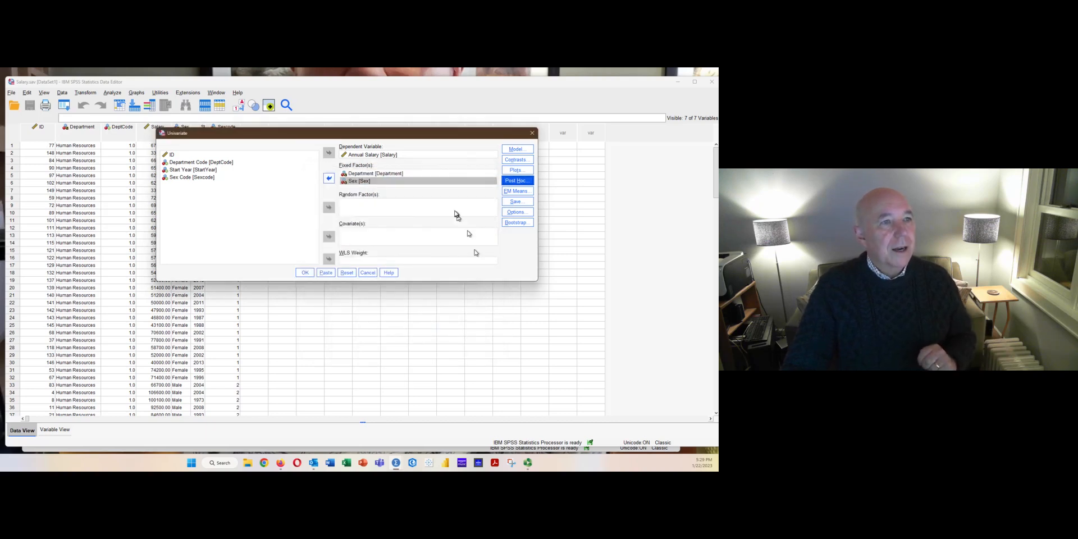
- Keep descriptive statistics, estimates of effect size and observed power selected in the options, and run the two-factor analysis
{"action": "left_click", "coordinate": [521, 214]}
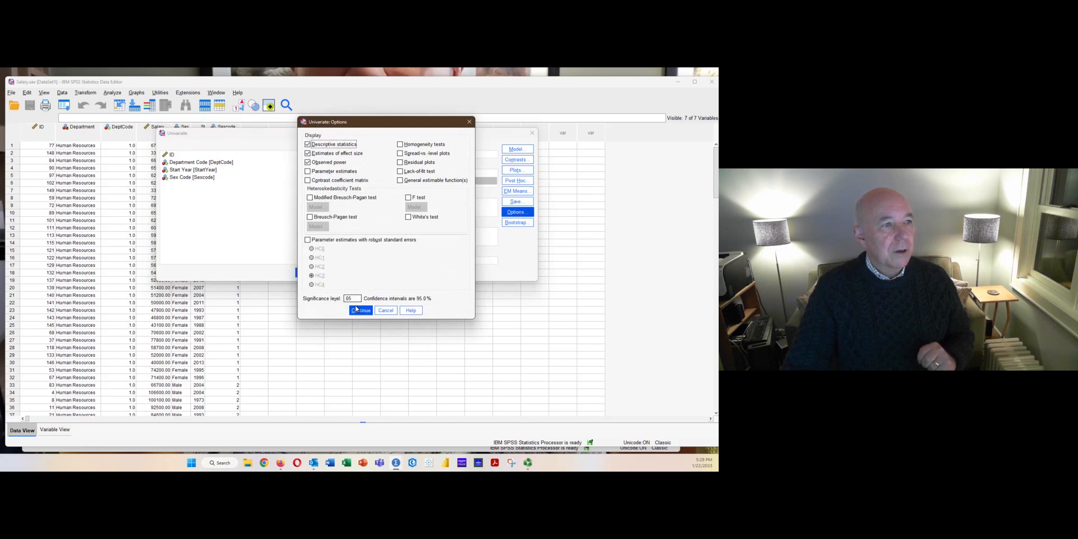
{"action": "left_click", "coordinate": [359, 310]}
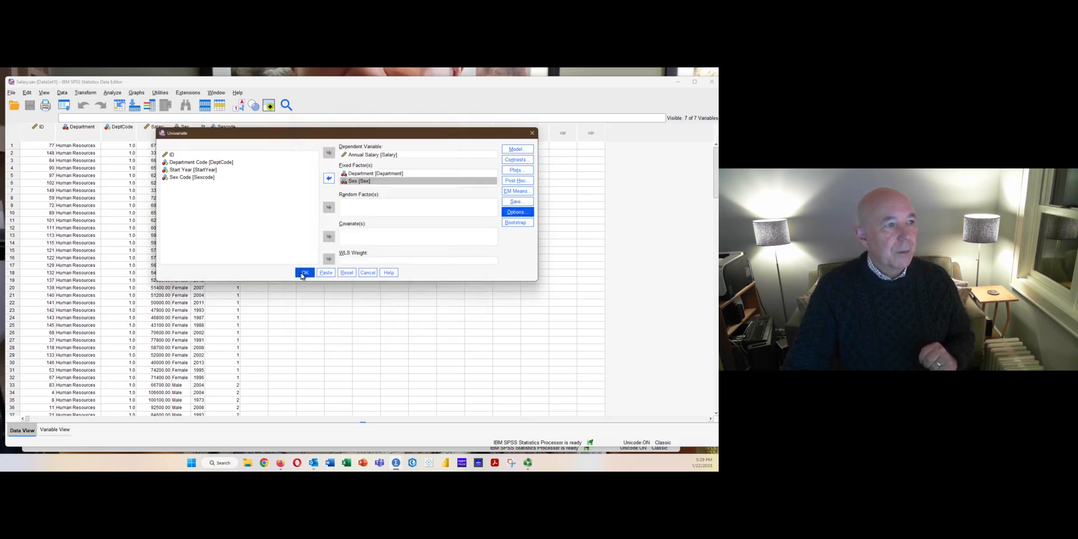
{"action": "left_click", "coordinate": [304, 273]}
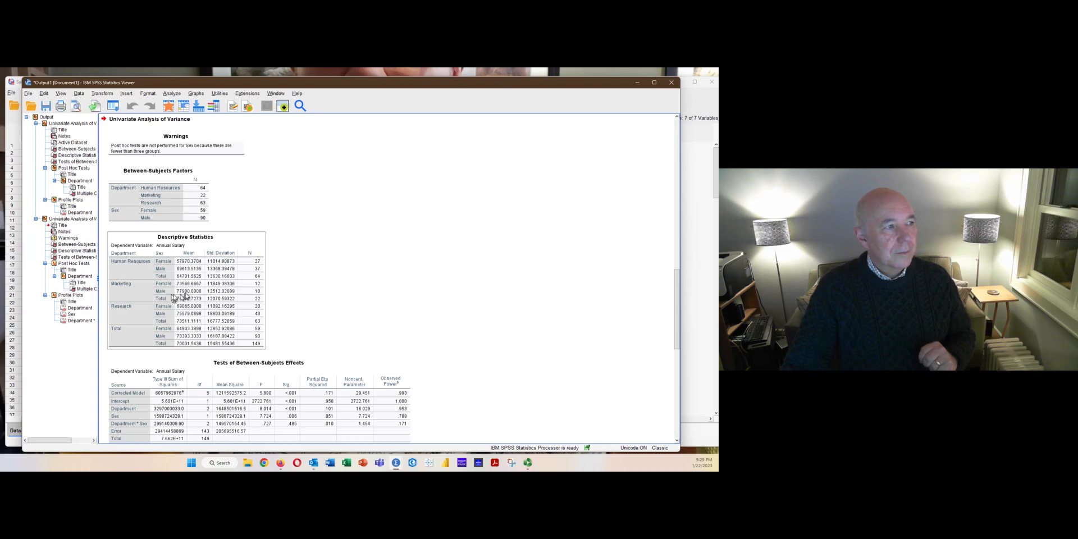
- Examine the two-factor output's between-subjects effects, Department comparisons and three profile plots, and return to the single-factor Department analysis
{"action": "scroll", "coordinate": [187, 296], "scroll_direction": "down", "scroll_amount": 3}
{"action": "scroll", "coordinate": [186, 296], "scroll_direction": "down", "scroll_amount": 3}
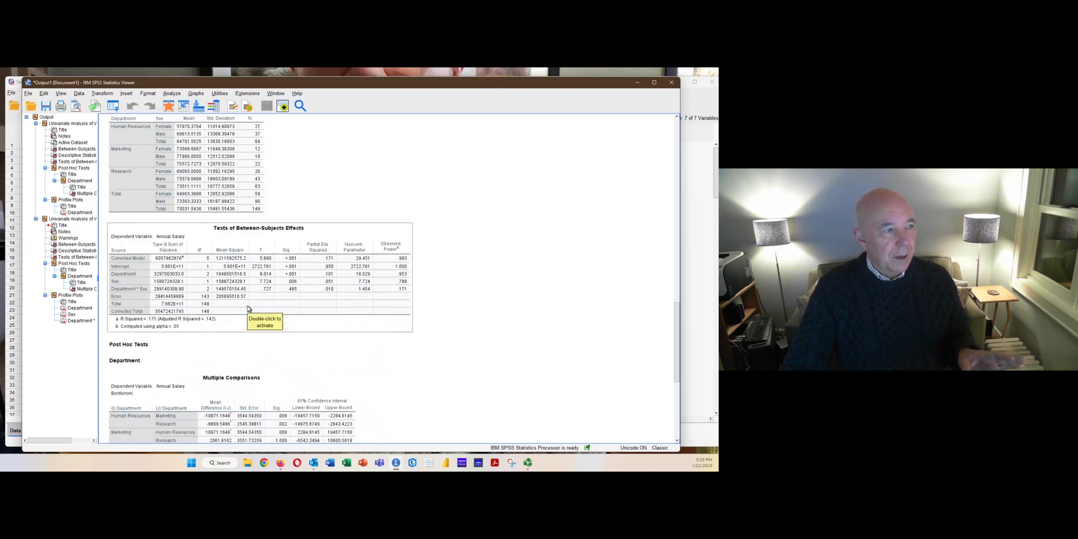
{"action": "scroll", "coordinate": [270, 342], "scroll_direction": "down", "scroll_amount": 6}
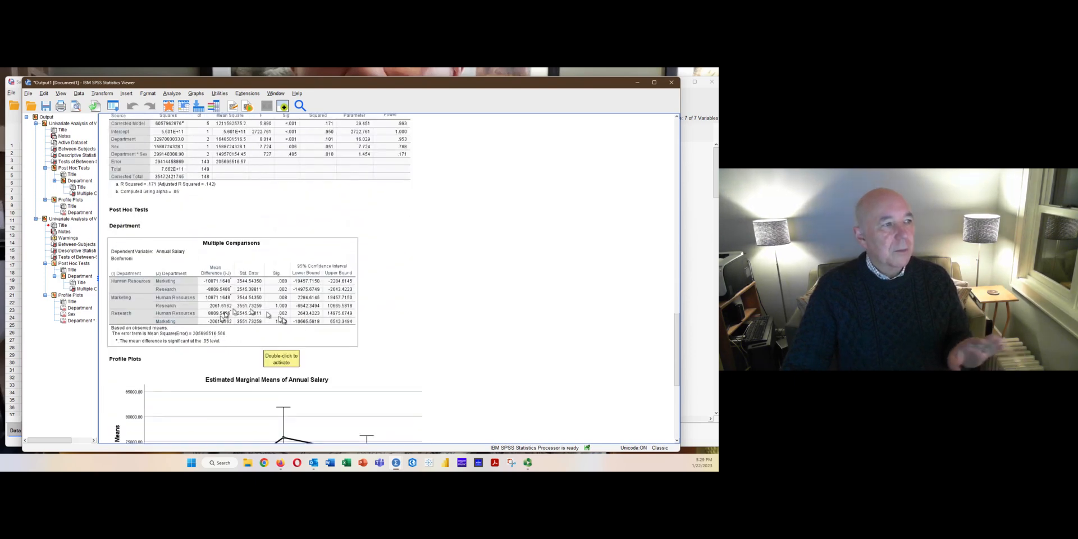
{"action": "scroll", "coordinate": [289, 332], "scroll_direction": "down", "scroll_amount": 6}
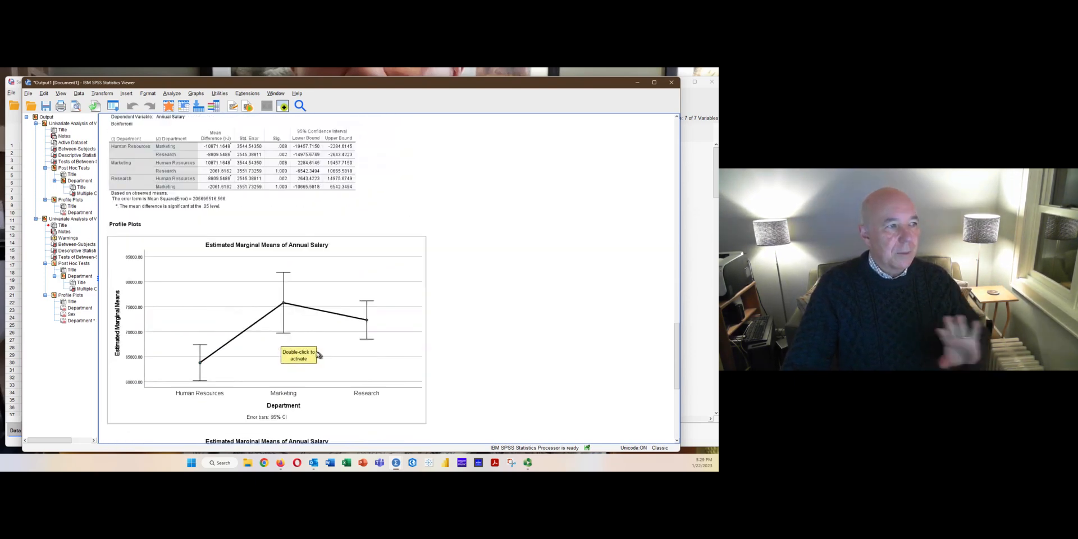
{"action": "scroll", "coordinate": [298, 353], "scroll_direction": "down", "scroll_amount": 17}
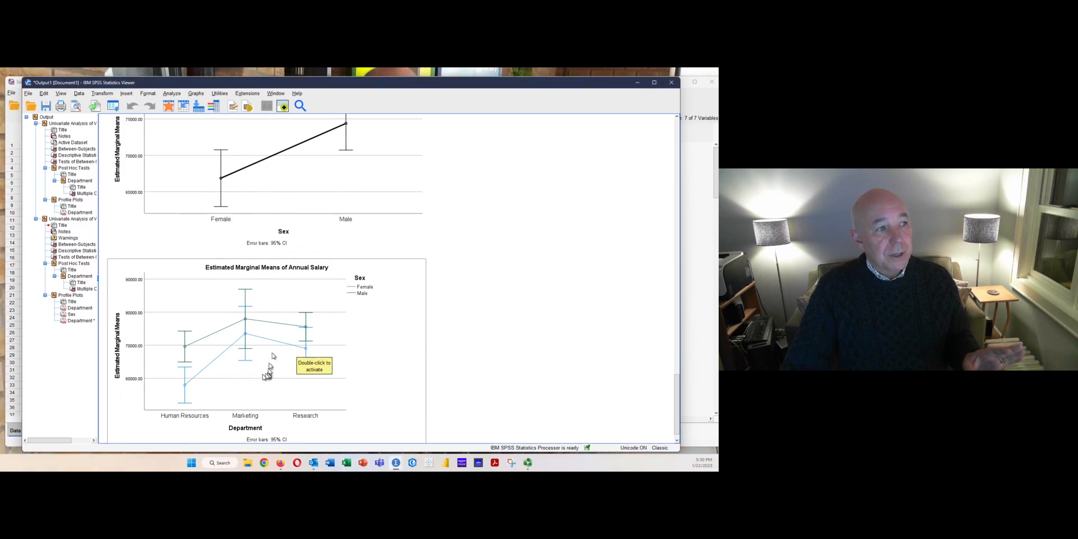
{"action": "scroll", "coordinate": [213, 381], "scroll_direction": "down", "scroll_amount": 1}
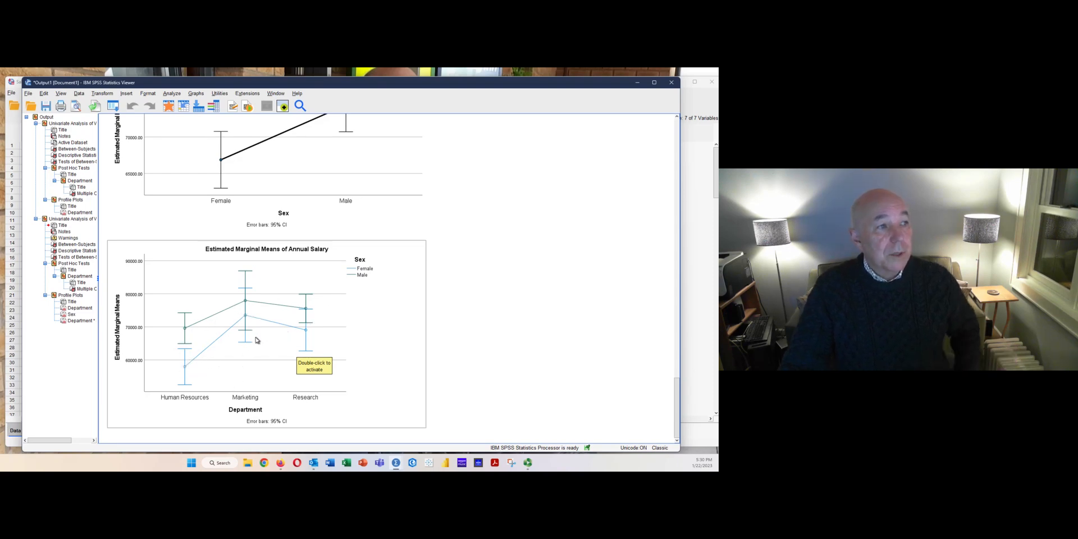
{"action": "scroll", "coordinate": [295, 353], "scroll_direction": "up", "scroll_amount": 5}
{"action": "scroll", "coordinate": [295, 352], "scroll_direction": "up", "scroll_amount": 15}
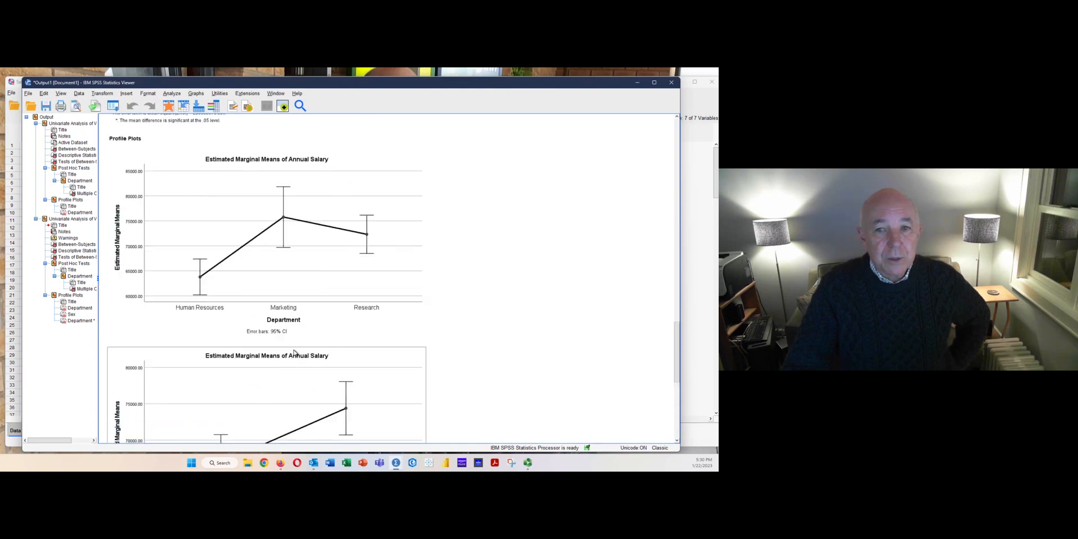
{"action": "scroll", "coordinate": [292, 353], "scroll_direction": "up", "scroll_amount": 20}
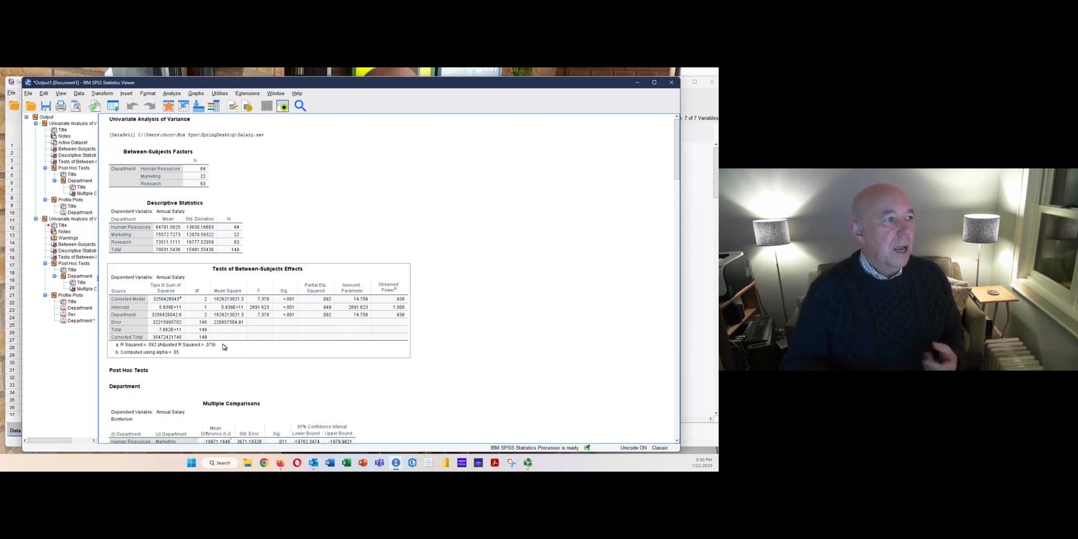
{"action": "left_click", "coordinate": [117, 316]}
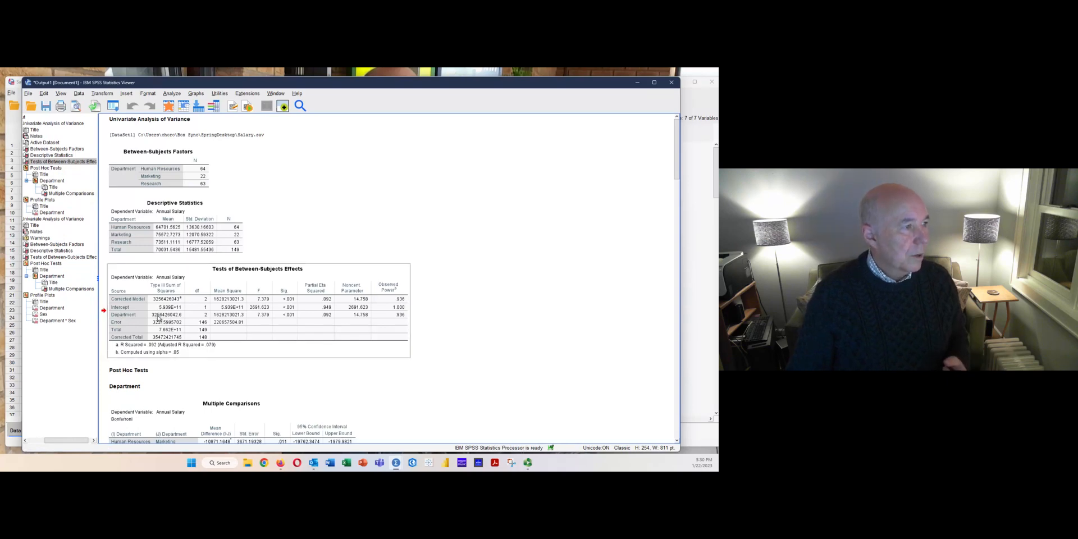
{"action": "double_click", "coordinate": [141, 318]}
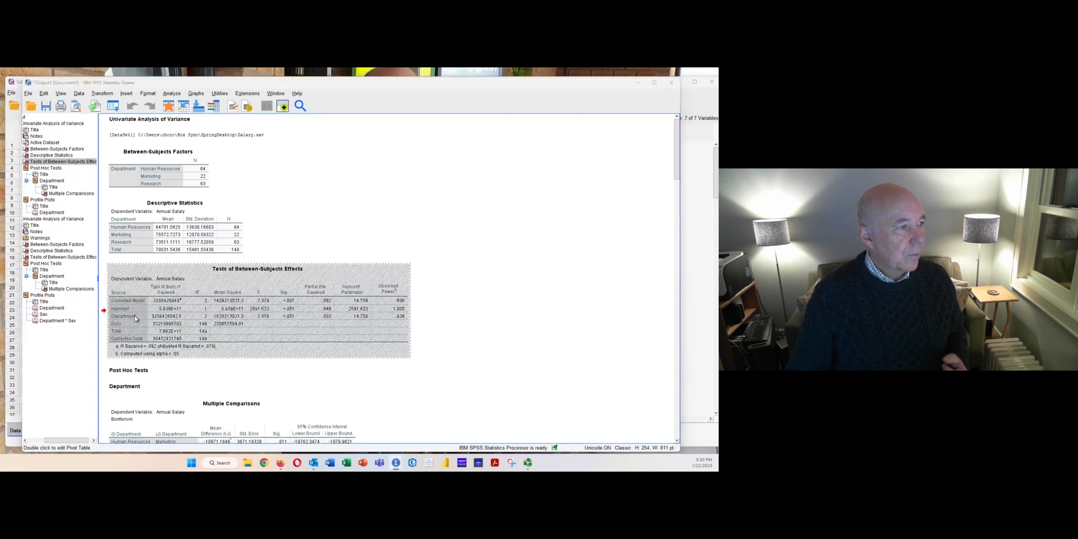
{"action": "key", "text": "alt+F4"}
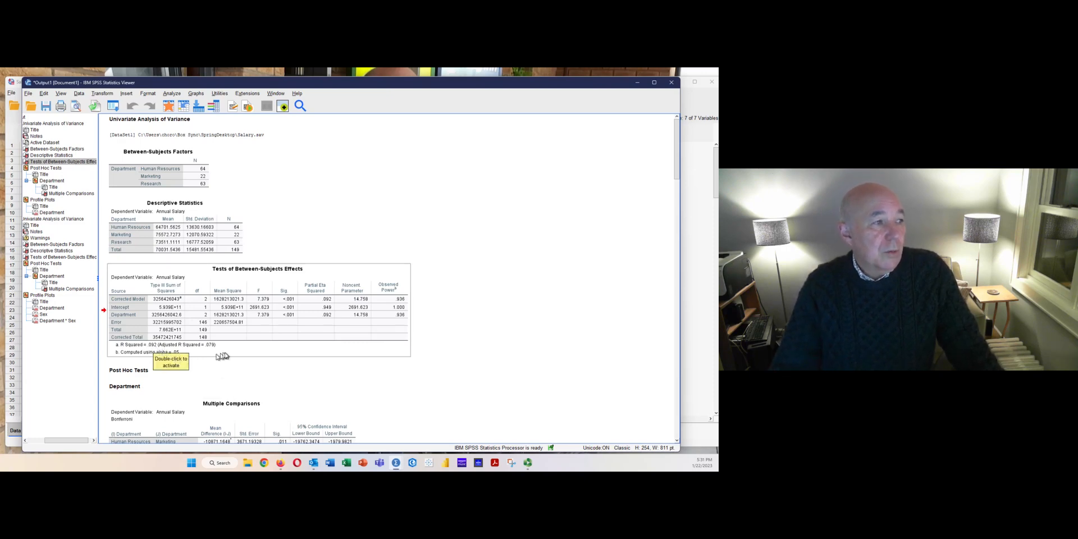
- Examine the Bonferroni multiple comparisons and the Department profile plot of the single-factor analysis
{"action": "scroll", "coordinate": [226, 355], "scroll_direction": "down", "scroll_amount": 4}
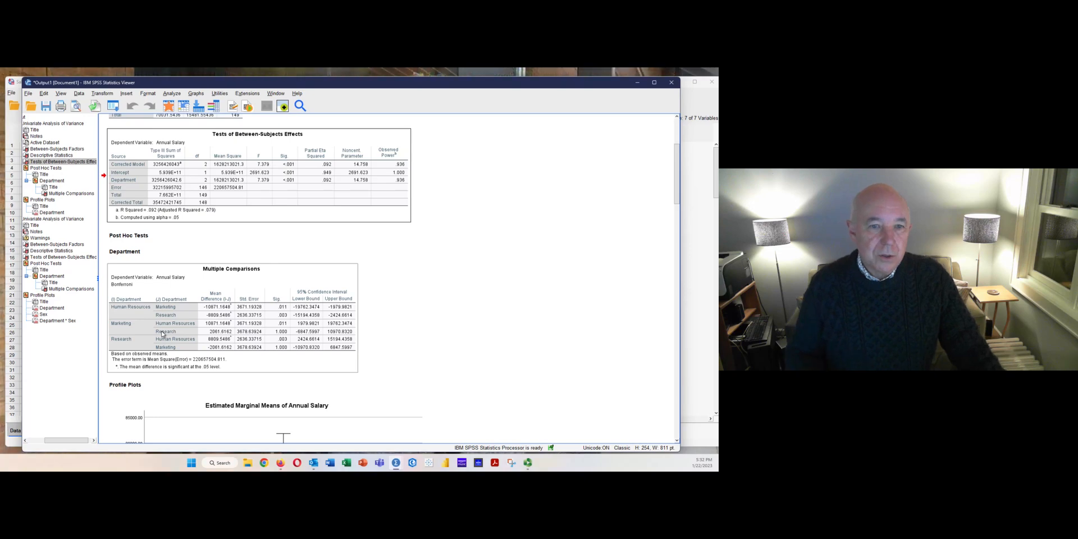
{"action": "scroll", "coordinate": [244, 345], "scroll_direction": "down", "scroll_amount": 3}
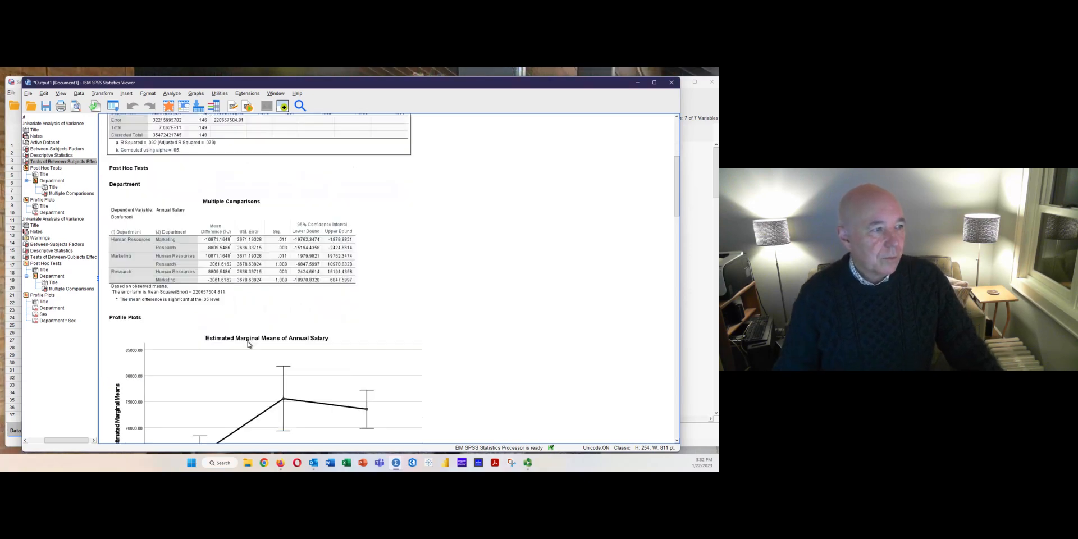
{"action": "scroll", "coordinate": [243, 344], "scroll_direction": "down", "scroll_amount": 2}
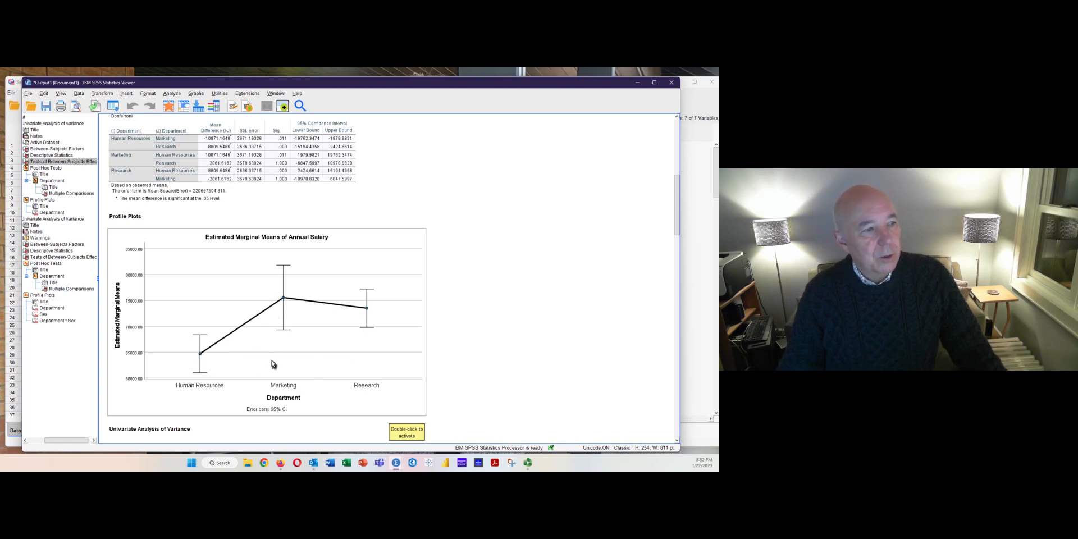
- Examine the Department and Sex effects, their interaction, the multiple comparisons and the profile plots in the two-factor analysis
{"action": "scroll", "coordinate": [272, 363], "scroll_direction": "down", "scroll_amount": 10}
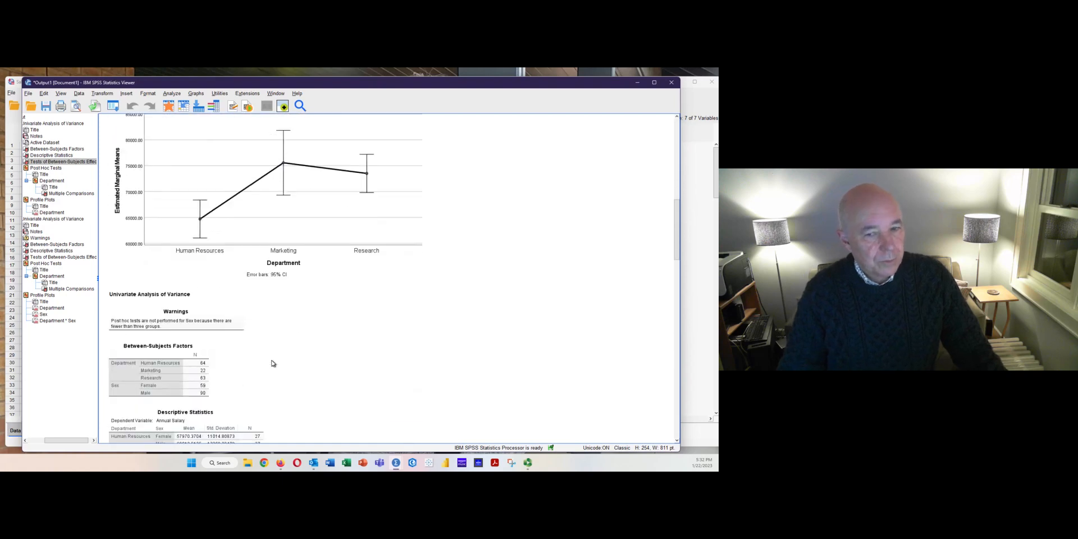
{"action": "scroll", "coordinate": [272, 363], "scroll_direction": "down", "scroll_amount": 5}
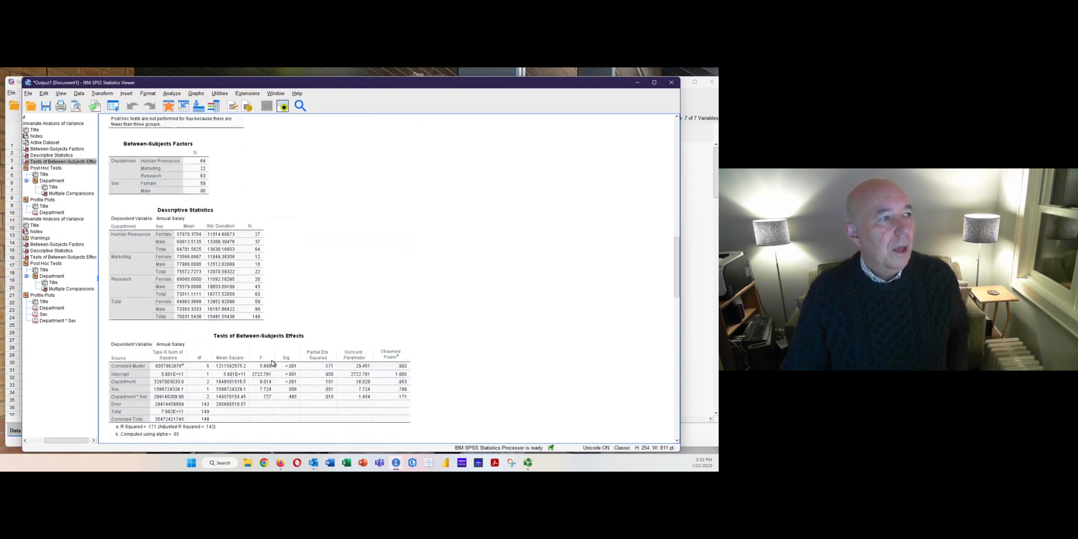
{"action": "left_click", "coordinate": [272, 363]}
{"action": "scroll", "coordinate": [272, 363], "scroll_direction": "down", "scroll_amount": 3}
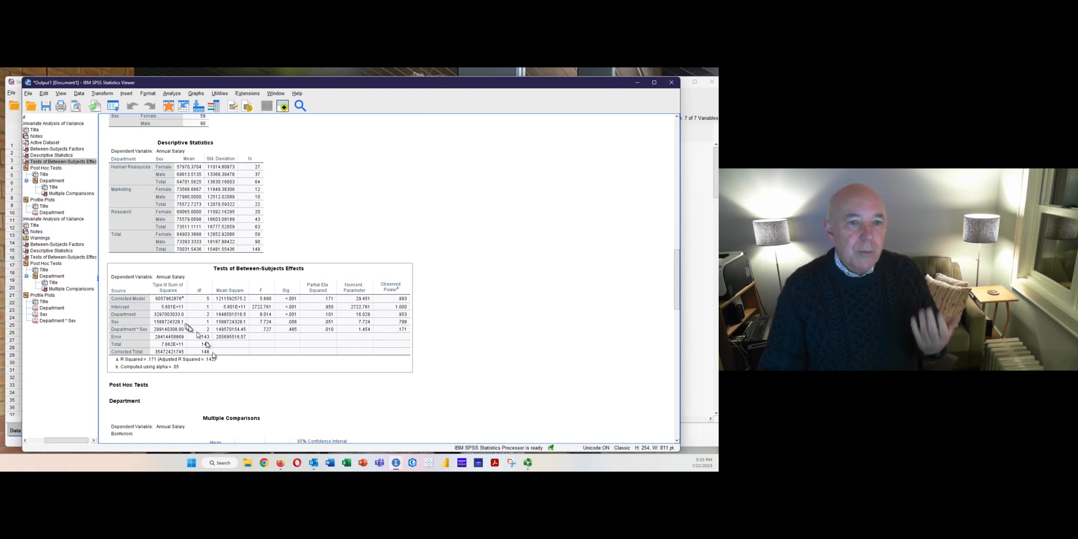
{"action": "scroll", "coordinate": [241, 358], "scroll_direction": "down", "scroll_amount": 4}
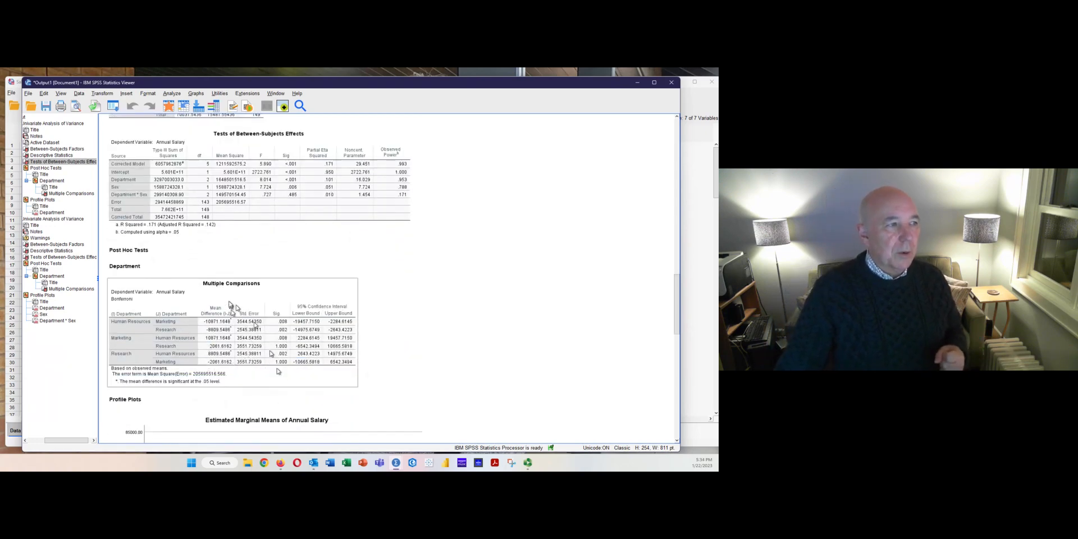
{"action": "scroll", "coordinate": [282, 375], "scroll_direction": "down", "scroll_amount": 14}
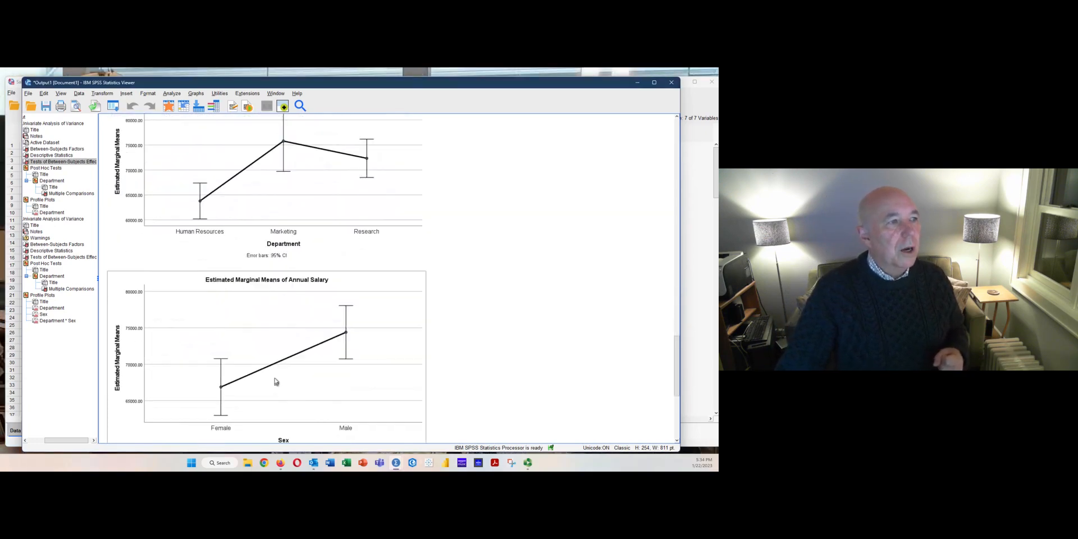
{"action": "scroll", "coordinate": [275, 381], "scroll_direction": "down", "scroll_amount": 3}
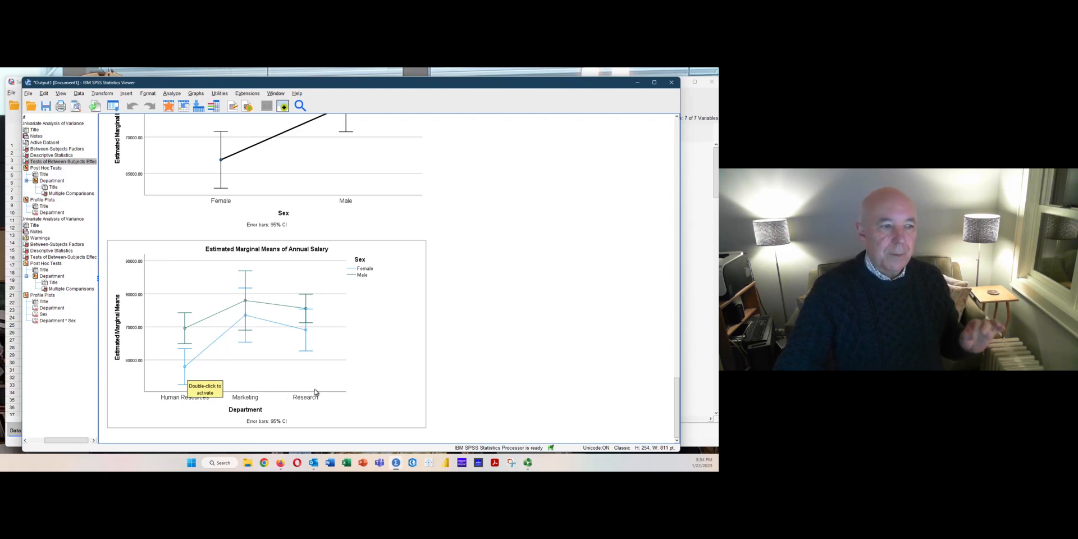
{"action": "scroll", "coordinate": [316, 392], "scroll_direction": "up", "scroll_amount": 1}
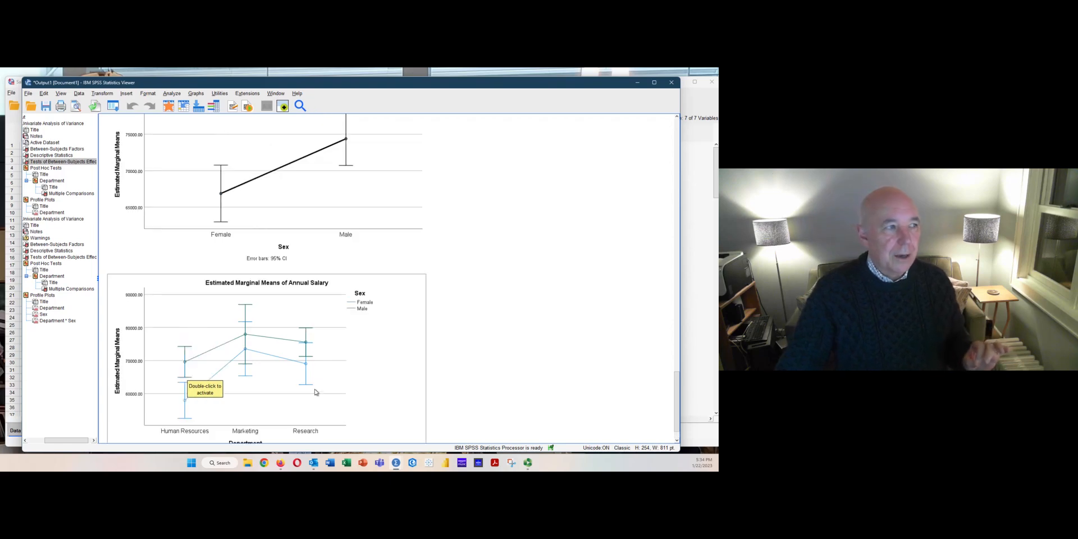